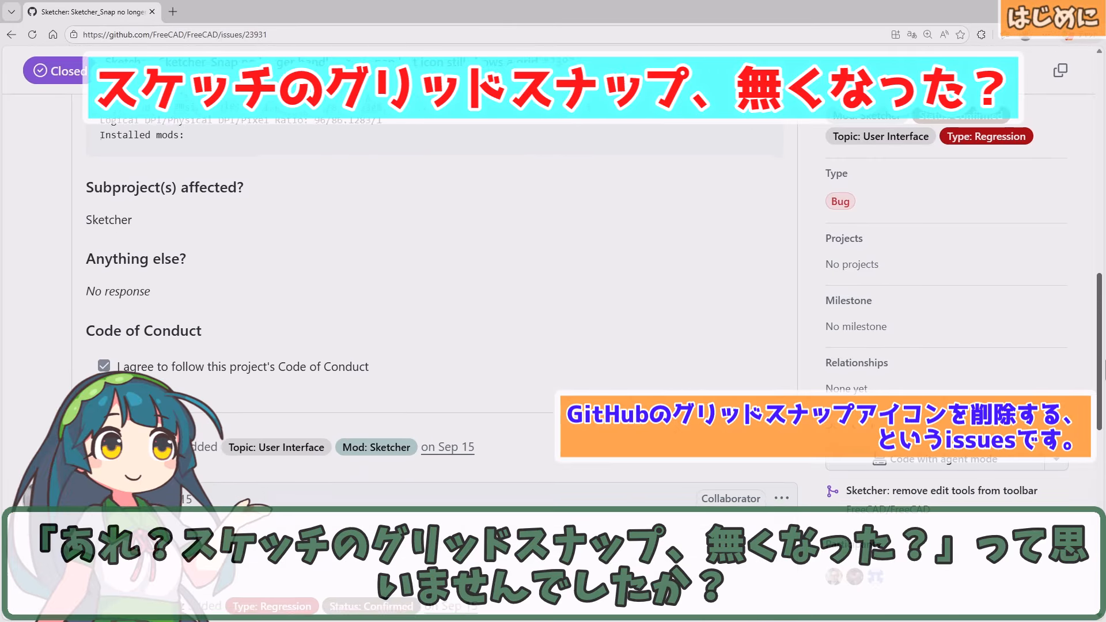
Step: Read through the GitHub issue on the removed Sketcher snap tool and the FreeCAD wiki's Sketcher Dialog page
left_click_drag(1104, 385, 1104, 514)
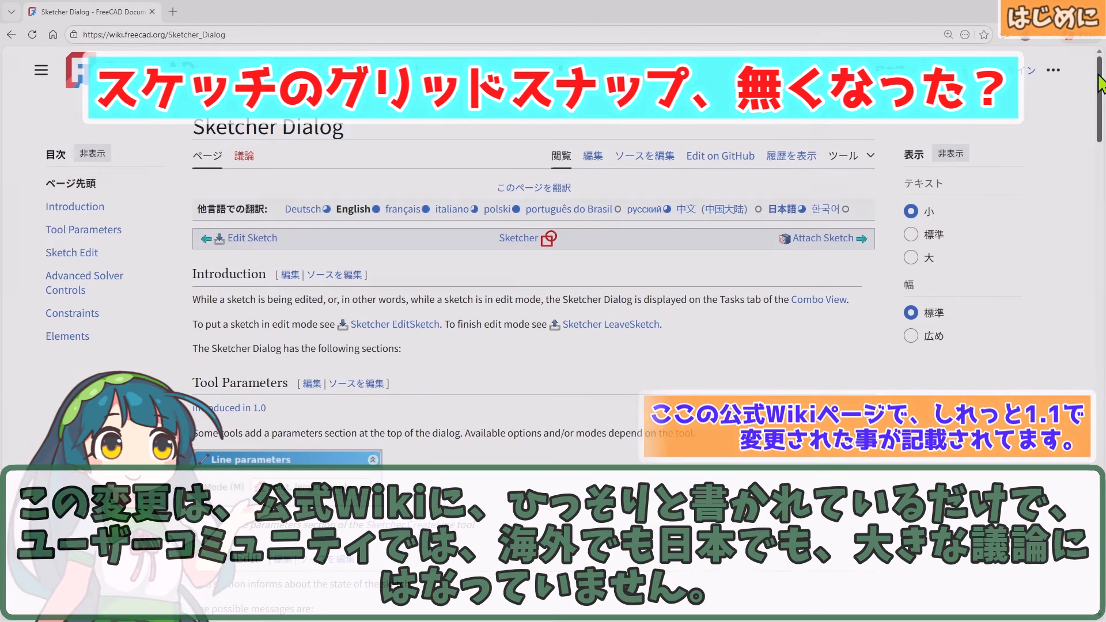
left_click_drag(1100, 83, 1100, 102)
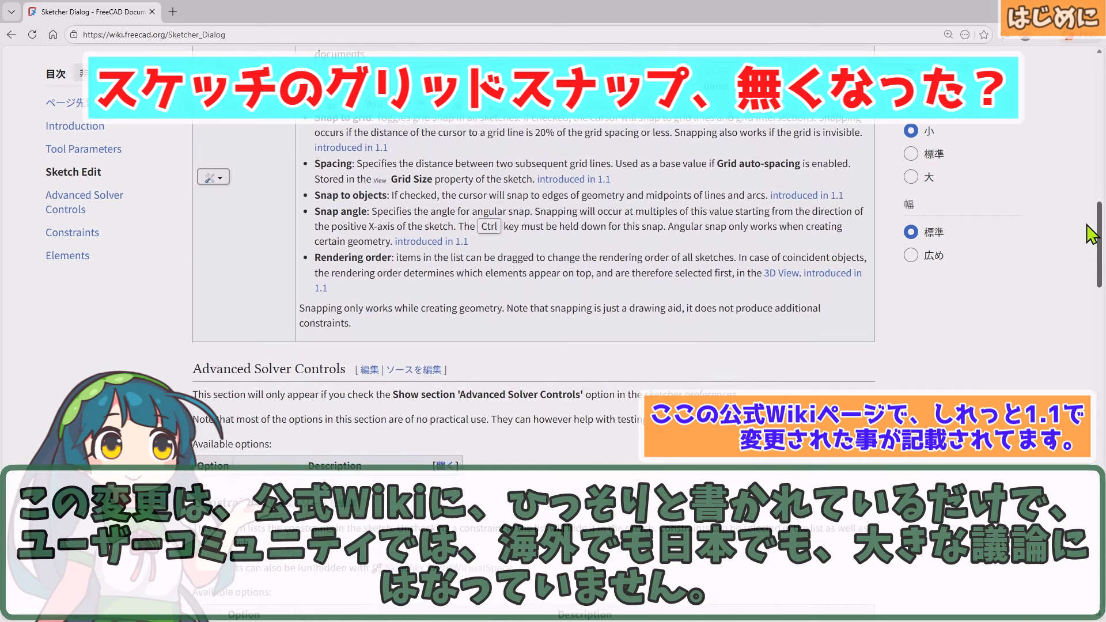
left_click_drag(1091, 247, 1094, 369)
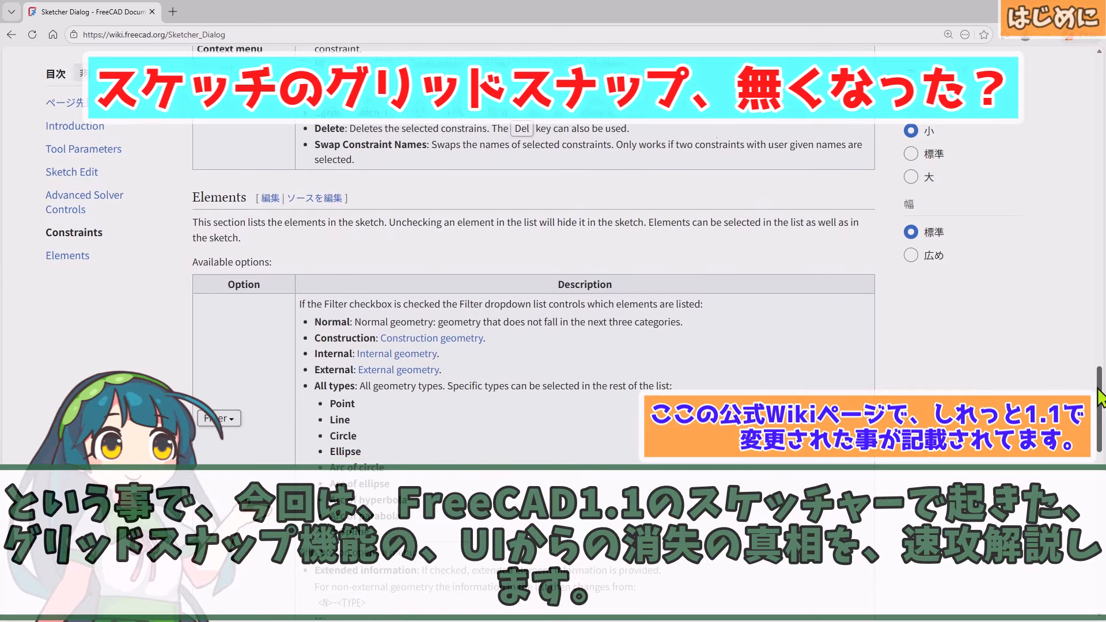
left_click_drag(1101, 443, 1102, 552)
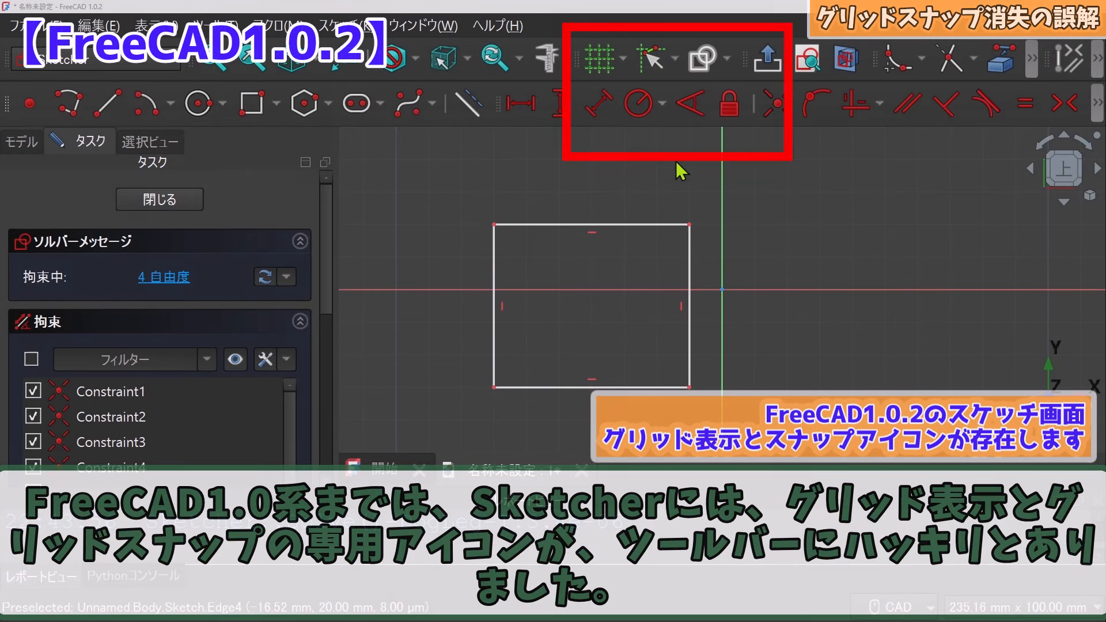
Step: In FreeCAD 1.0.2, view the Sketcher's grid spacing options and its snap options
left_click(625, 60)
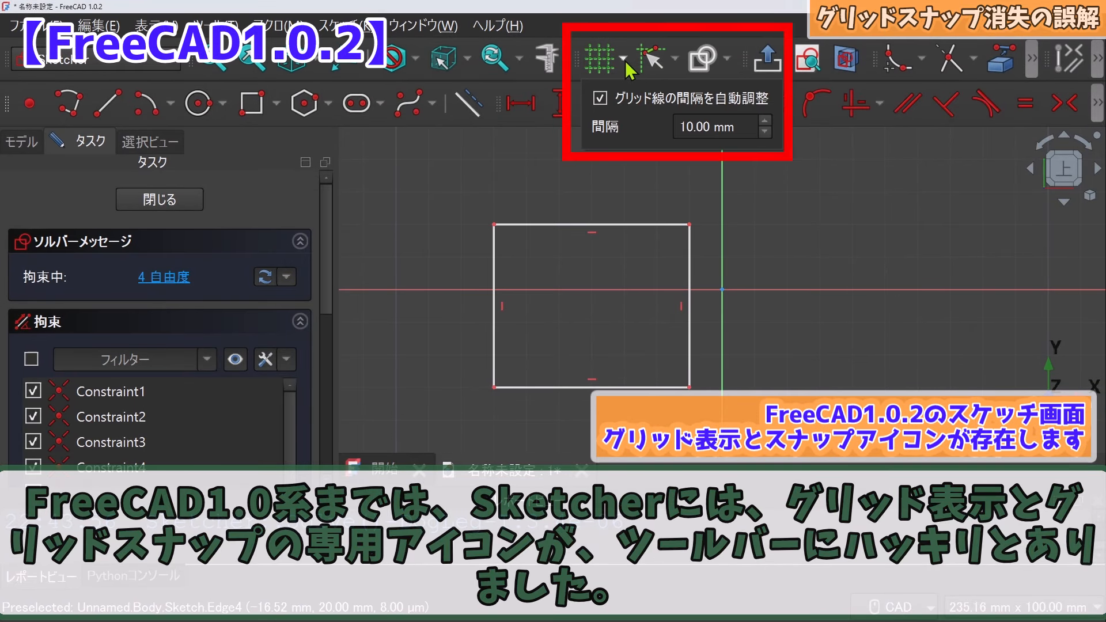
left_click(625, 61)
left_click(674, 59)
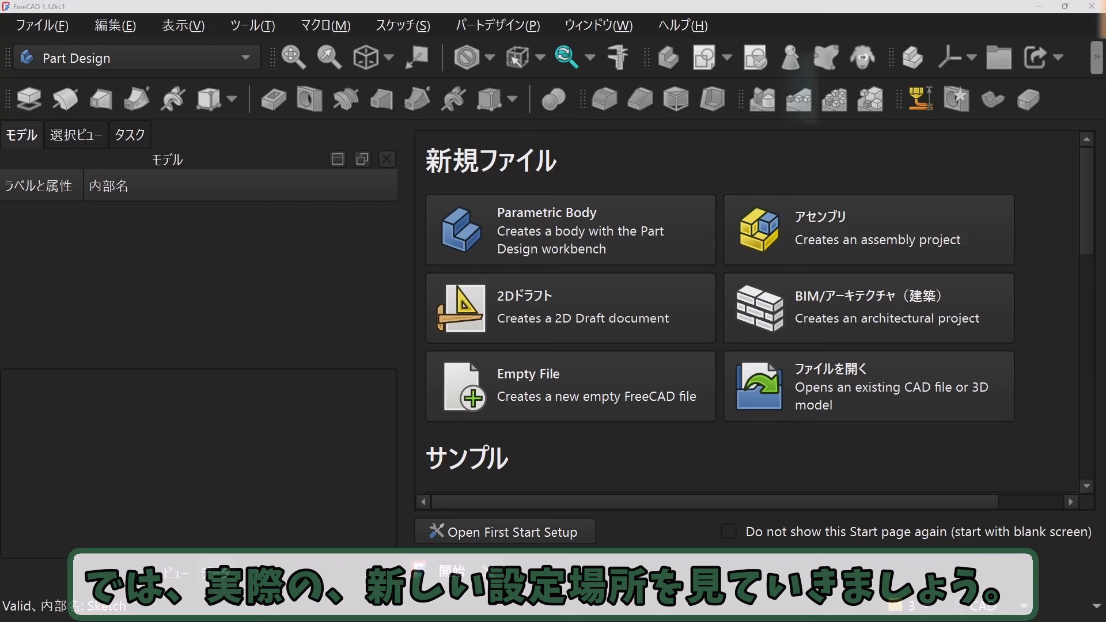
Step: Create a Parametric Body document in FreeCAD 1.1 and start a new sketch on the XY plane
left_click(513, 253)
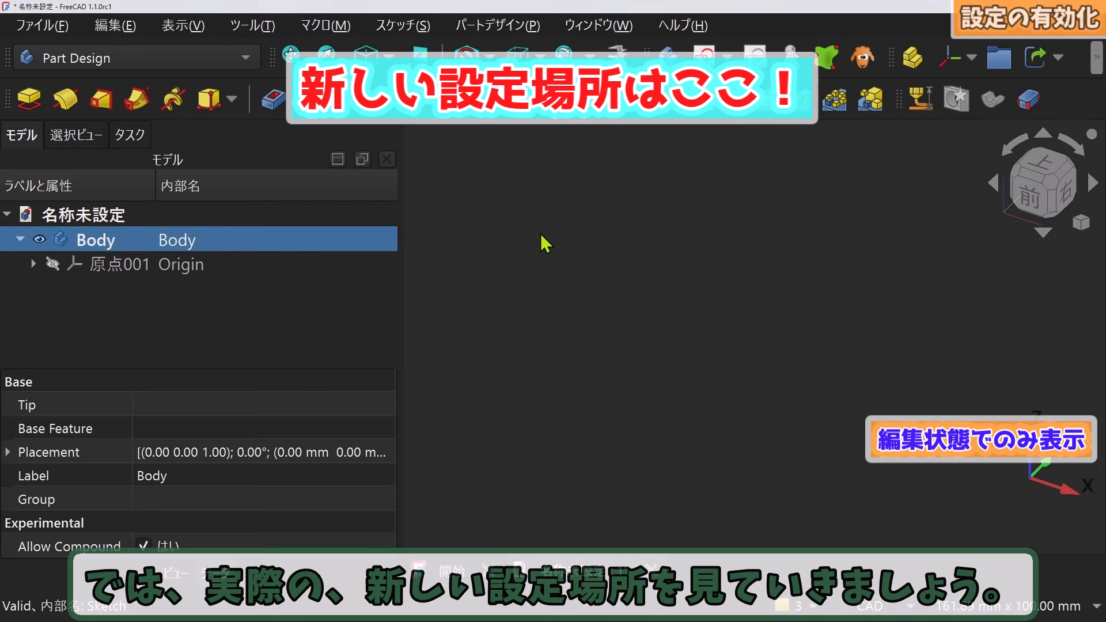
left_click(704, 55)
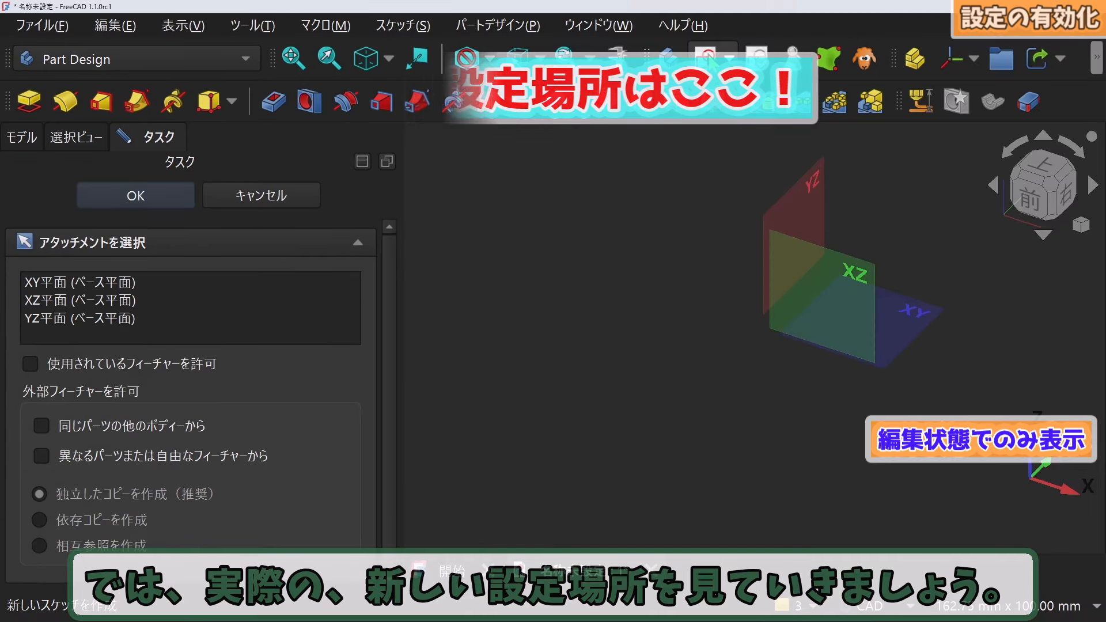
left_click(158, 280)
left_click(135, 199)
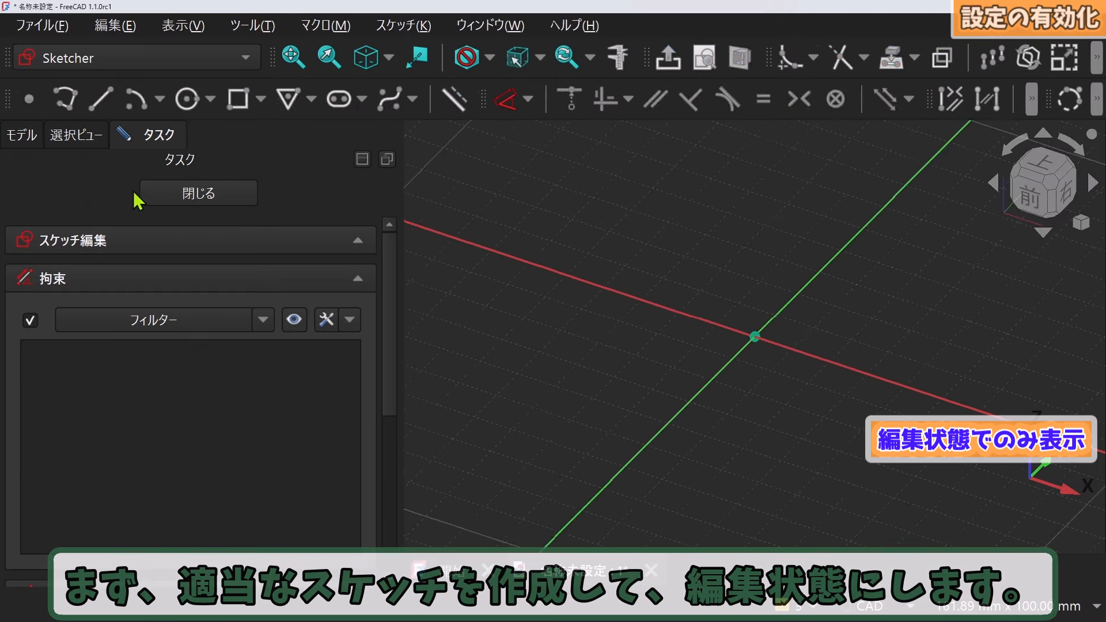
Step: Expand the sketch editing section and open its settings to examine the grid and snap options
left_click(349, 243)
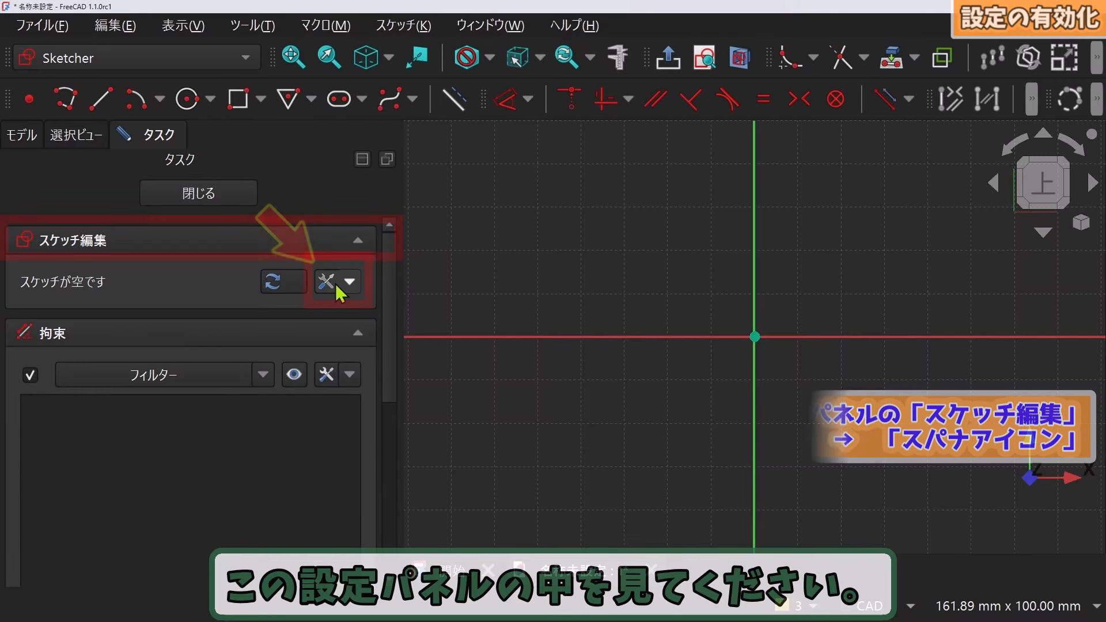
left_click(336, 287)
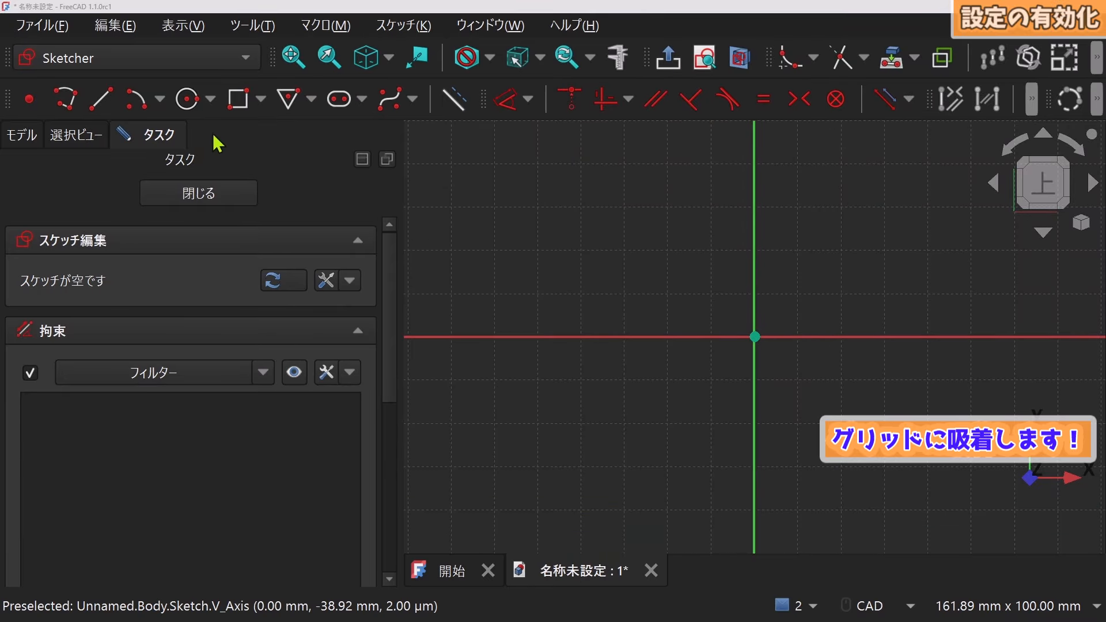
Step: Draw a rectangle about 50 by 50 mm left of the vertical axis with its corners snapped to the grid
left_click(239, 103)
left_click(491, 170)
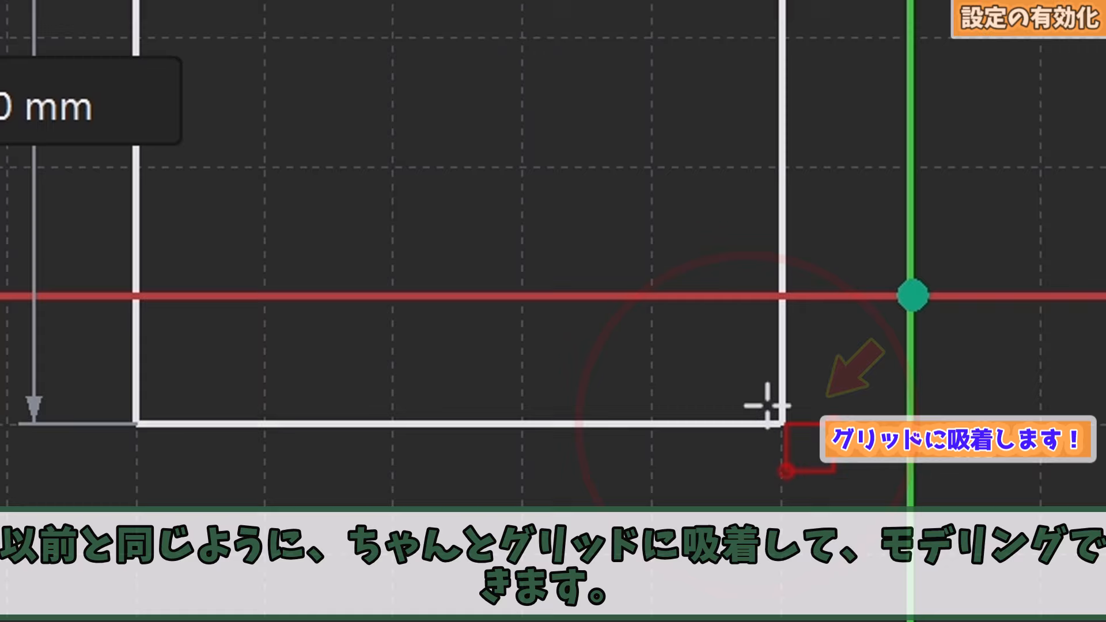
left_click(767, 406)
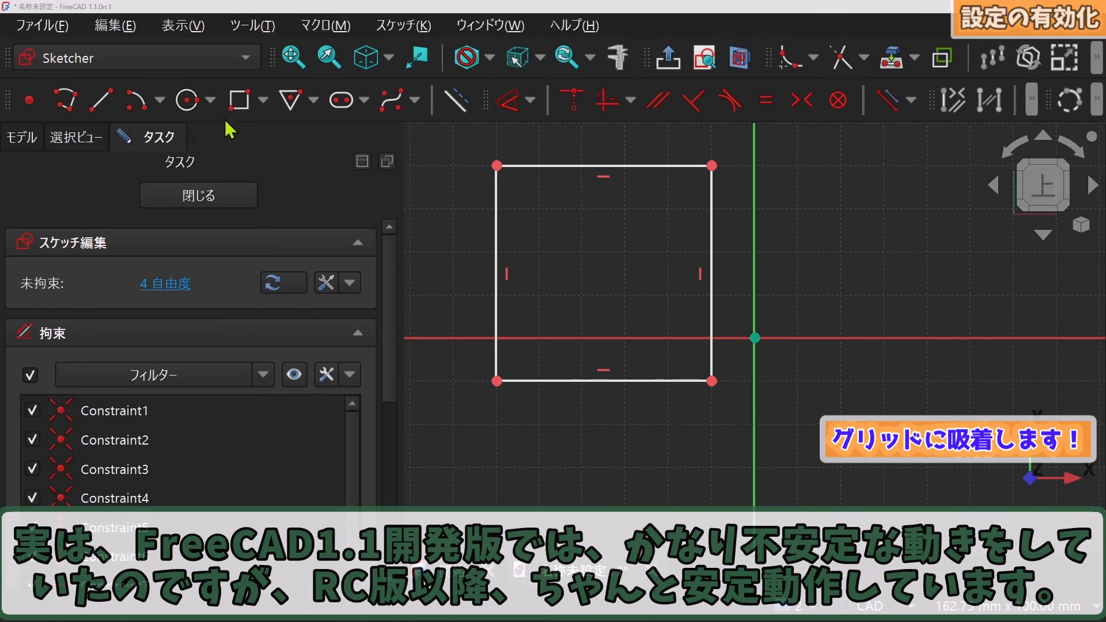
Step: Draw three stacked grid-snapped rectangles right of the vertical axis: 10 by 10 mm, 20 by 10 mm and one 20 mm wide
left_click(238, 100)
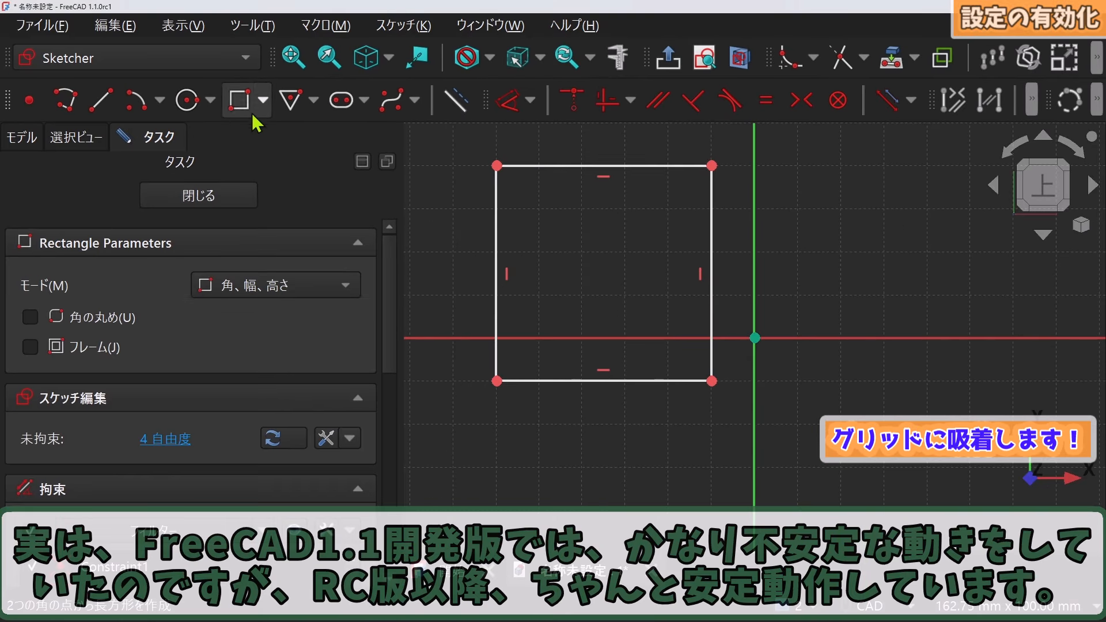
left_click(790, 211)
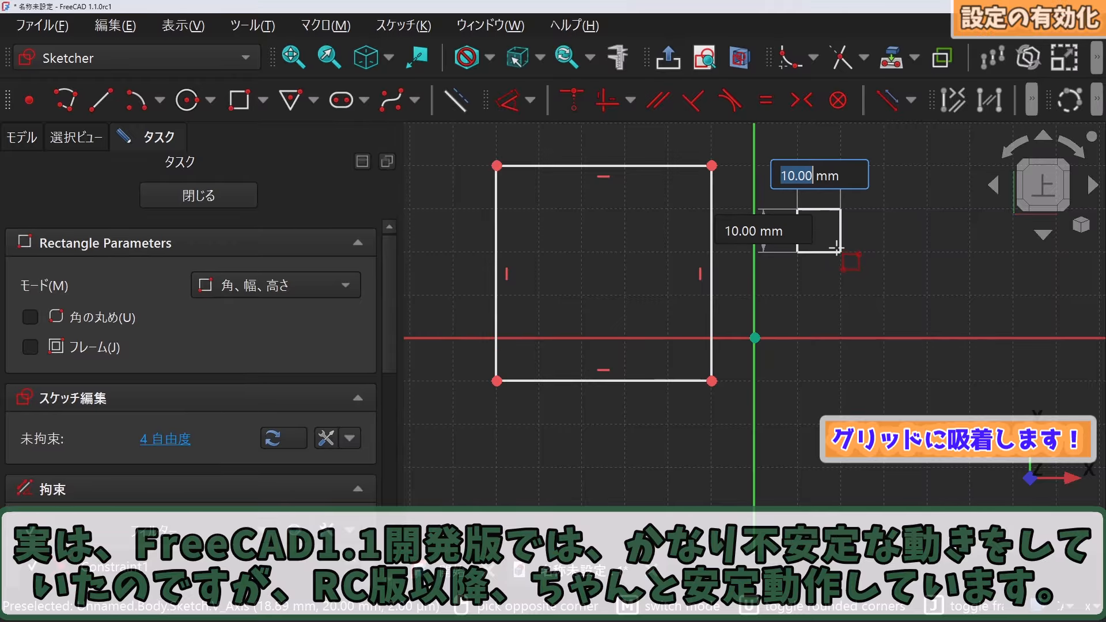
left_click(839, 251)
left_click(811, 294)
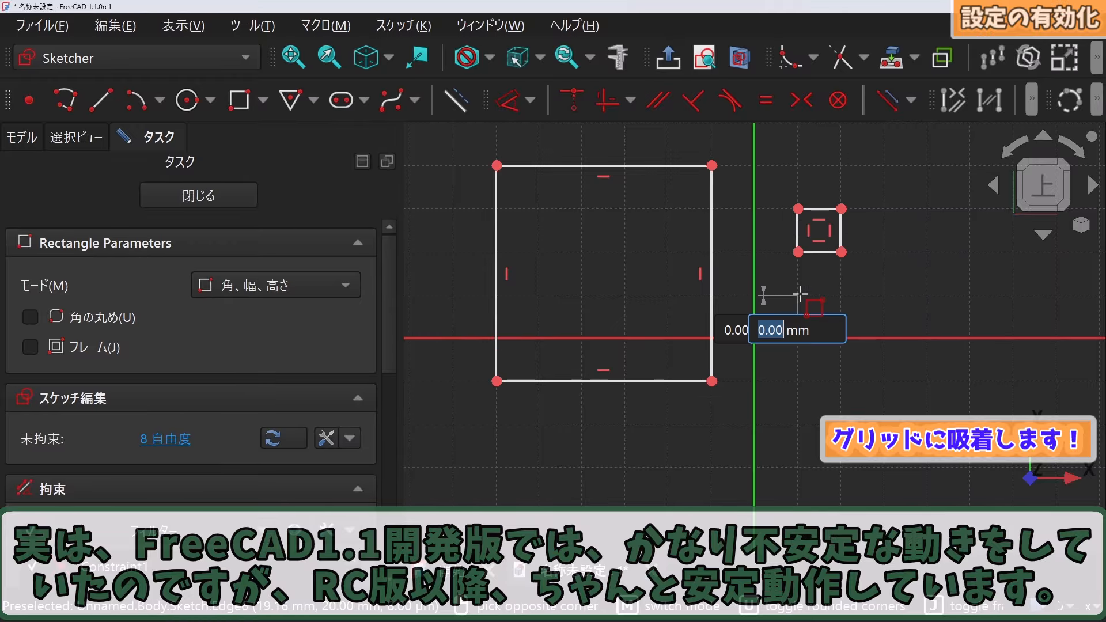
left_click(884, 337)
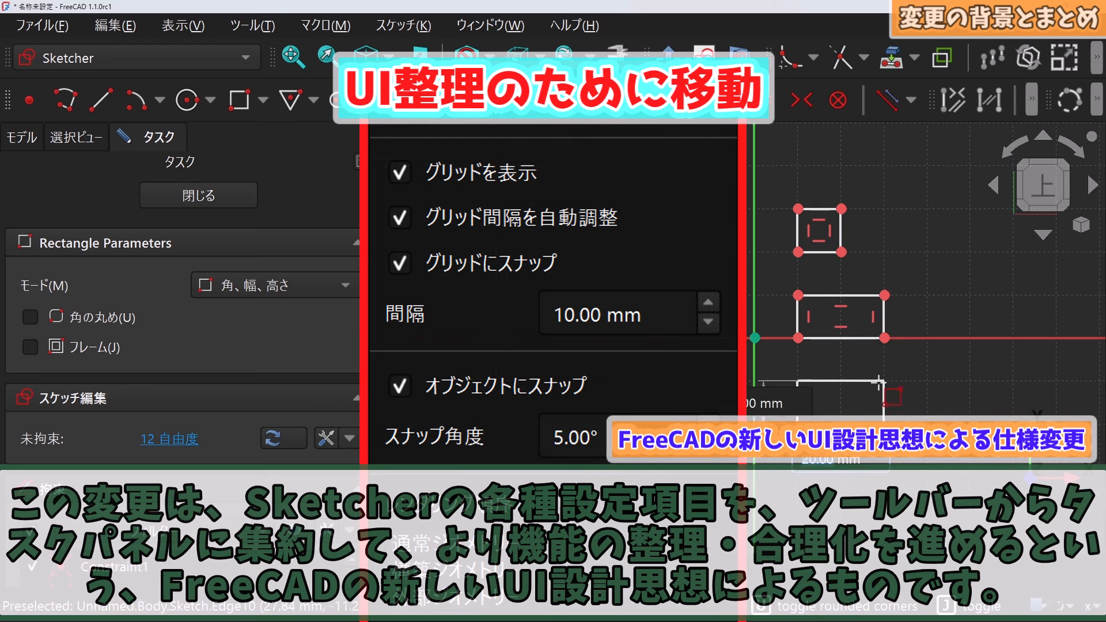
left_click(884, 380)
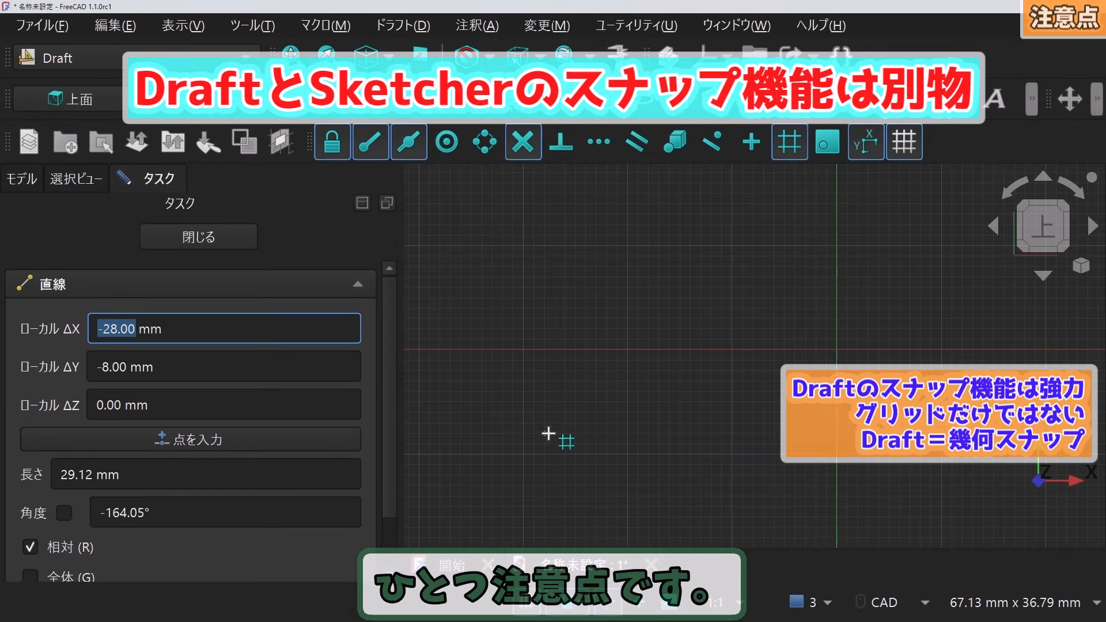
Step: Draw a Draft line from (-28, -8) to (0, 10) mm, and a second from its midpoint with offsets X 4 and Y -11 mm
left_click(544, 433)
left_click(835, 246)
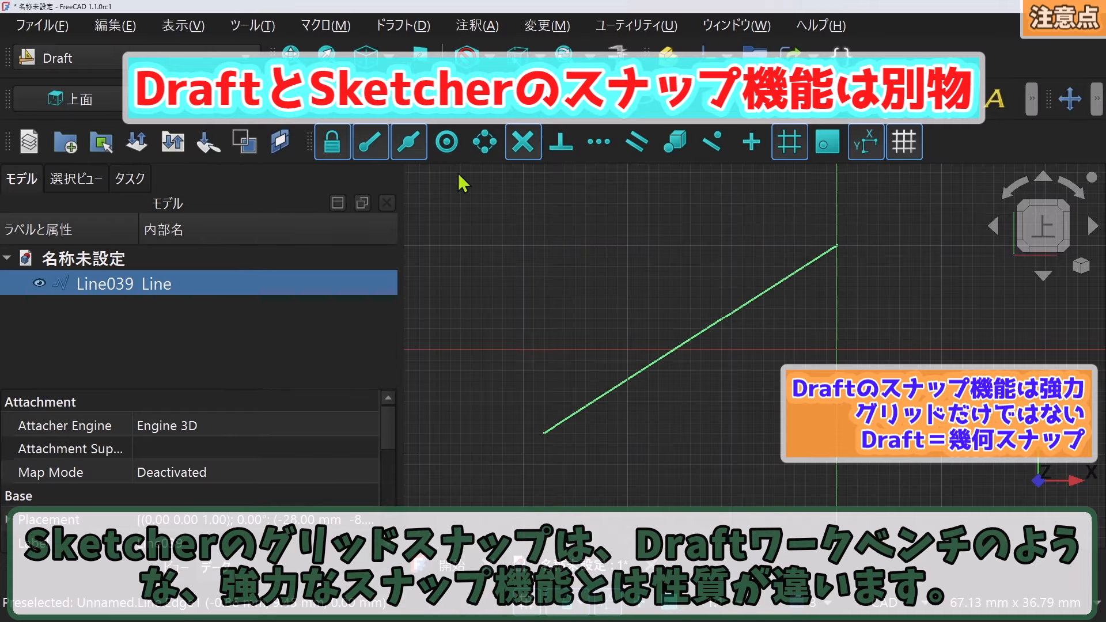
left_click(449, 99)
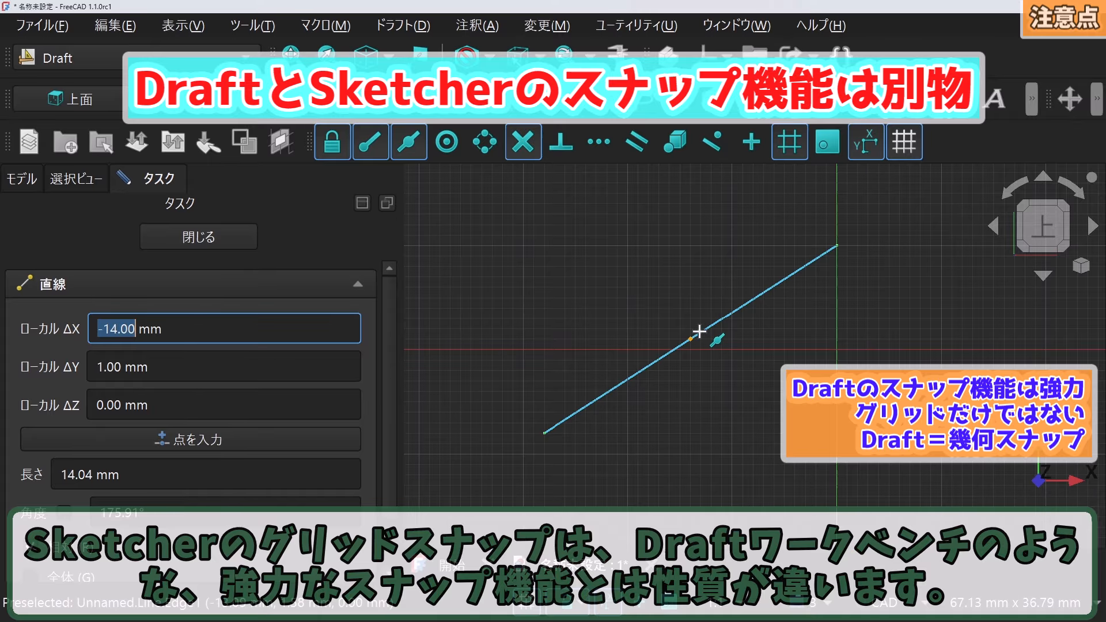
left_click(692, 338)
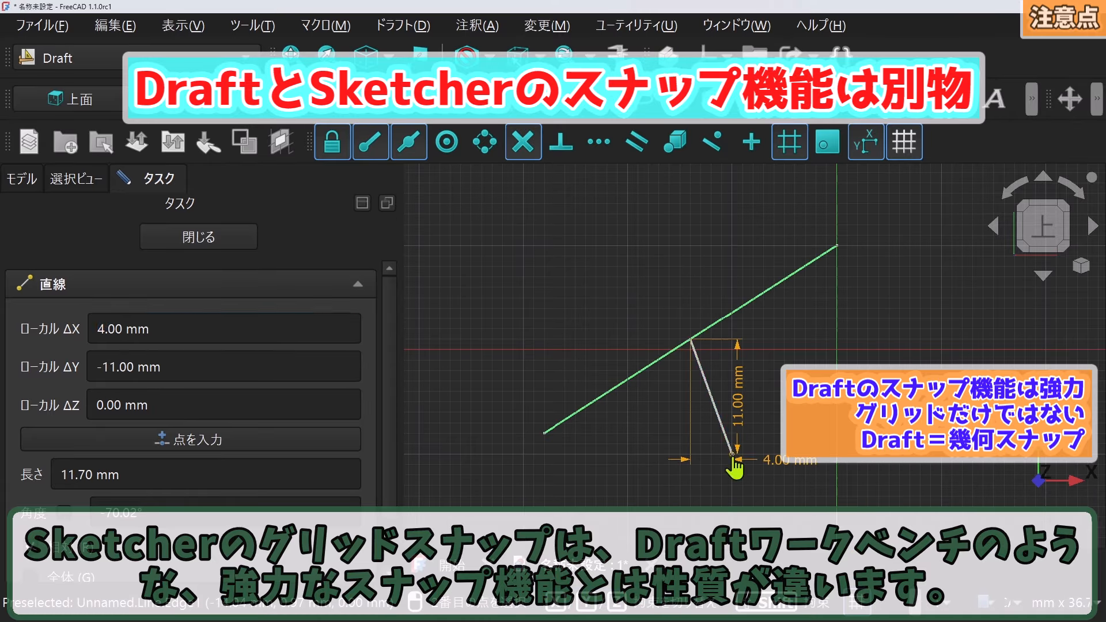
left_click(732, 456)
Step: Draw a Draft line connecting the first line's upper endpoint to the second line's lower endpoint
left_click(449, 99)
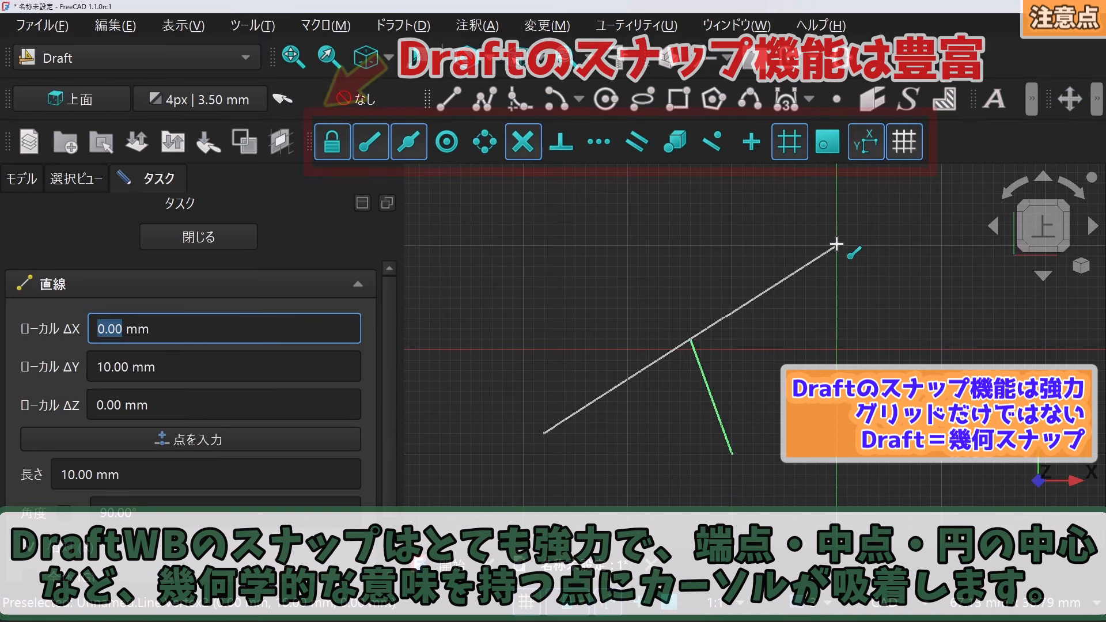
left_click(835, 244)
left_click(732, 454)
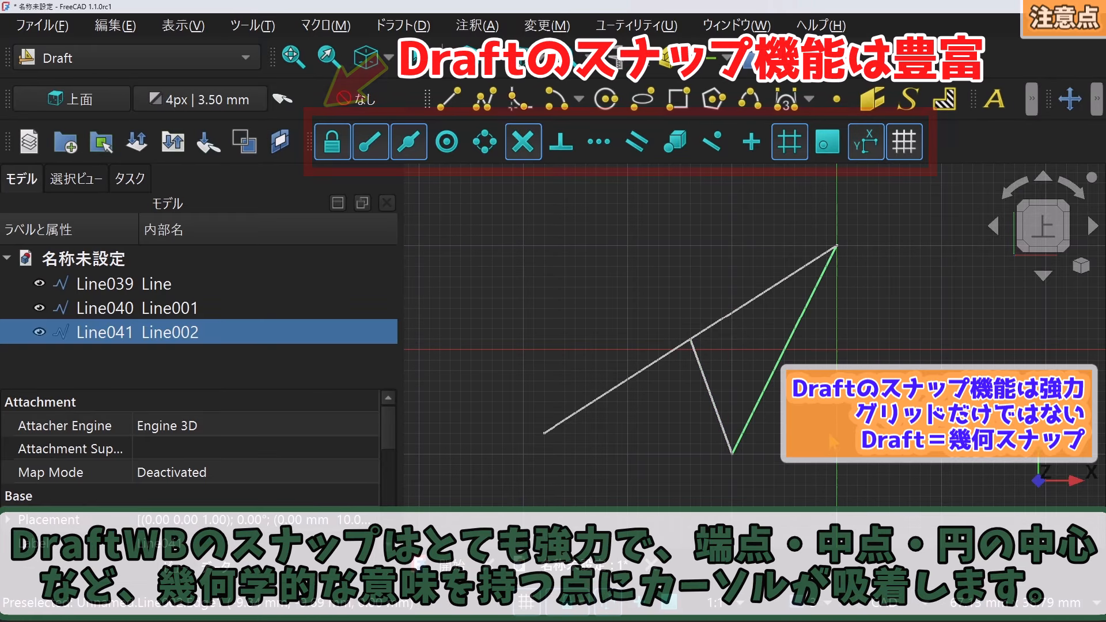
Step: Draw a Draft line from the first line's midpoint toward the upper left, and start another line at its free end
left_click(449, 99)
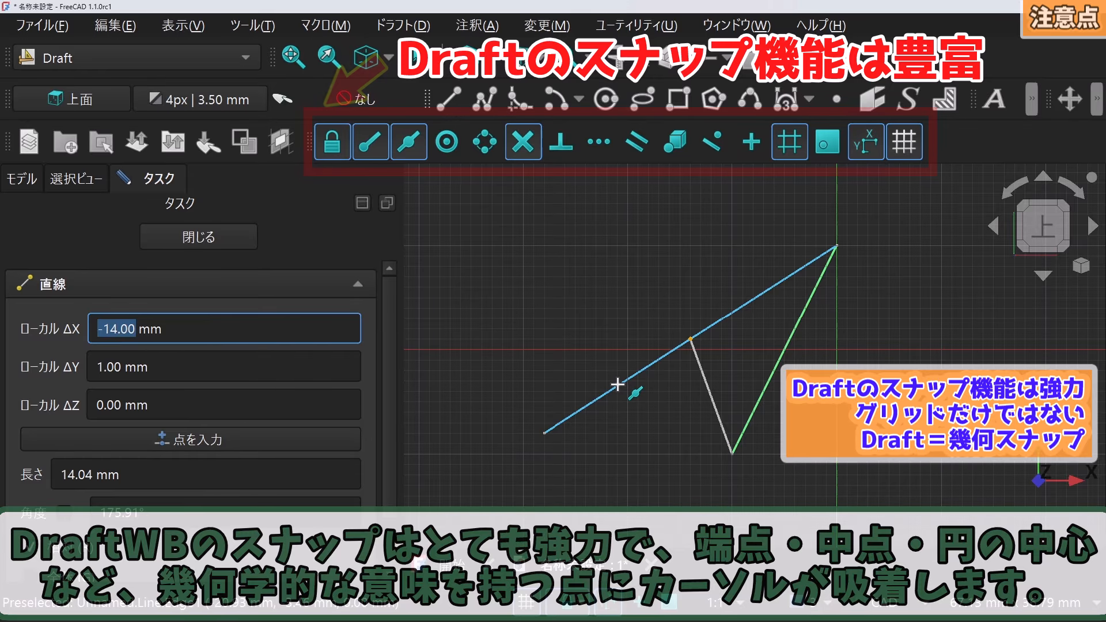
left_click(691, 339)
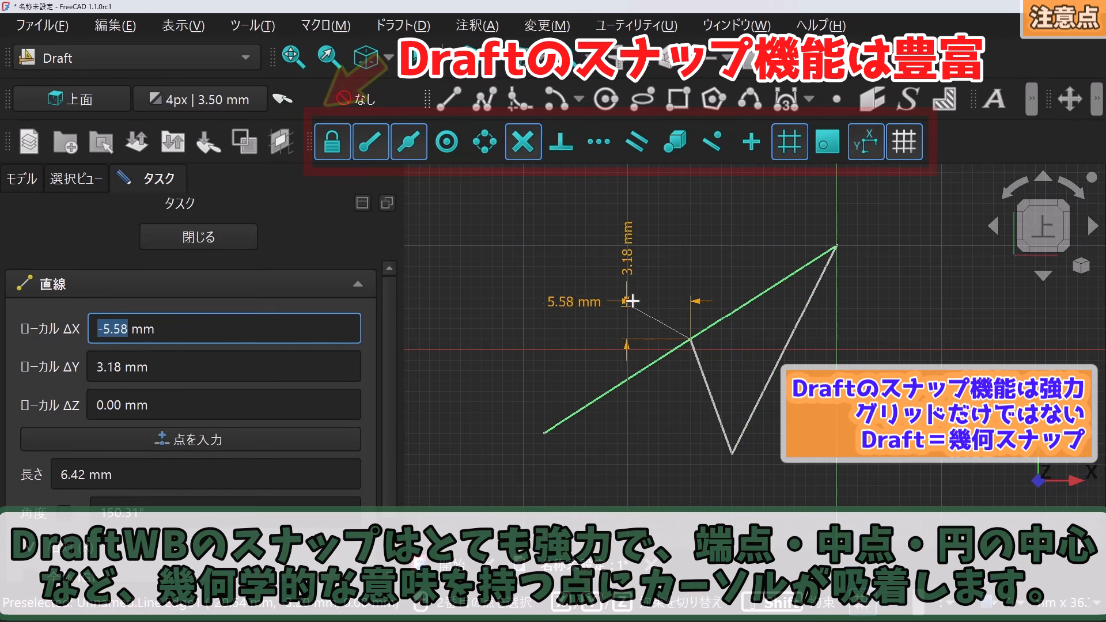
left_click(527, 244)
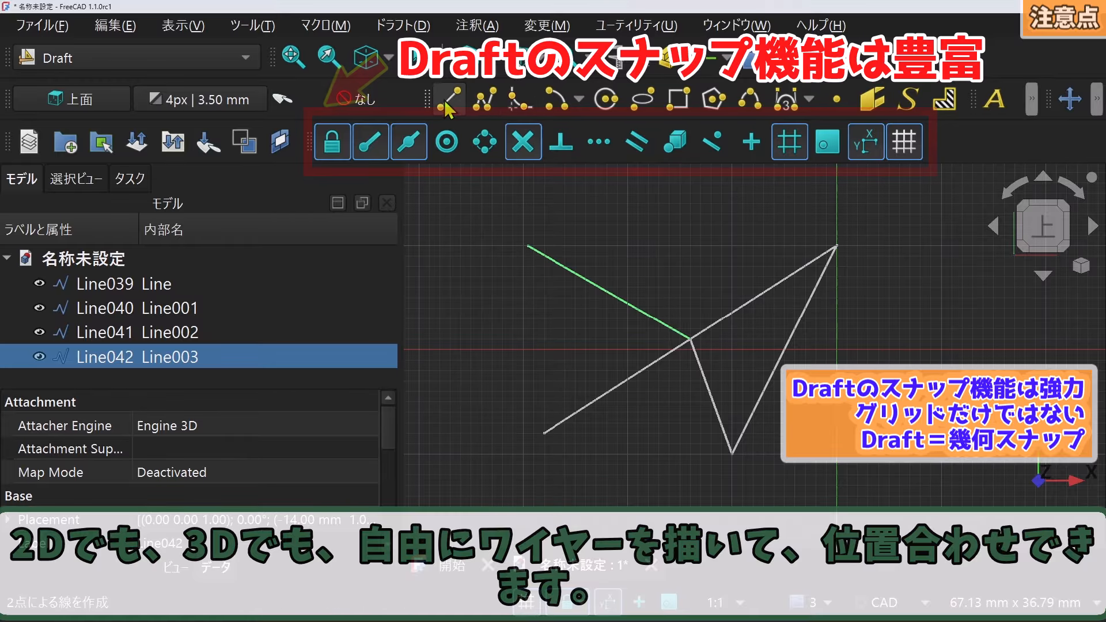
left_click(446, 102)
left_click(527, 246)
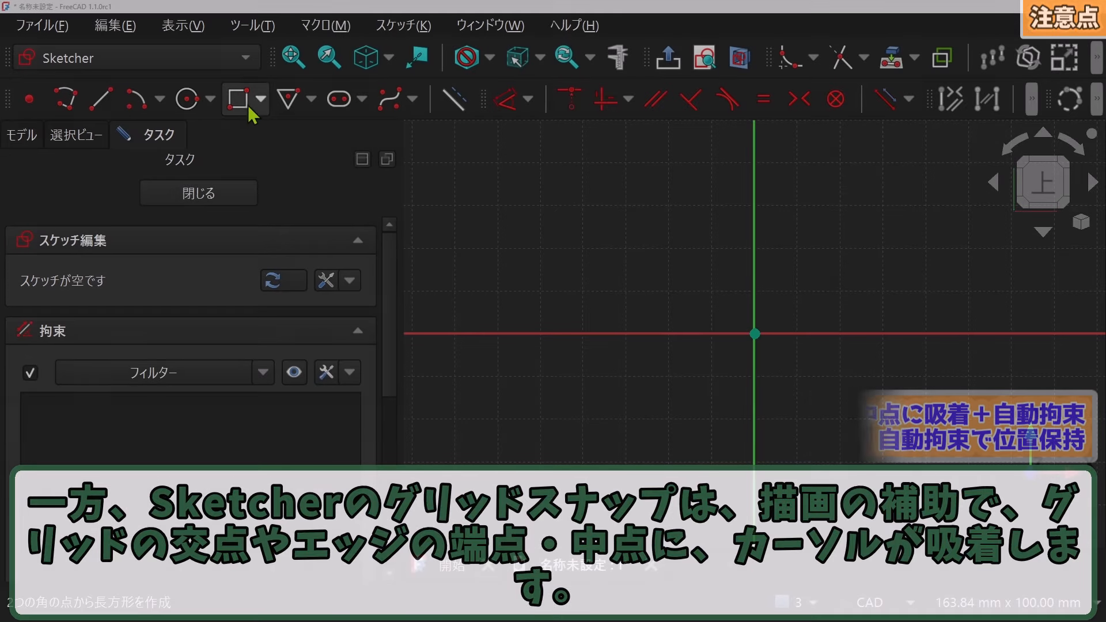
Step: Sketch a rectangle about 20 by 60 mm left of the vertical axis and a circle of about 10 mm radius right of it, centred level with the rectangle's bottom edge
left_click(248, 110)
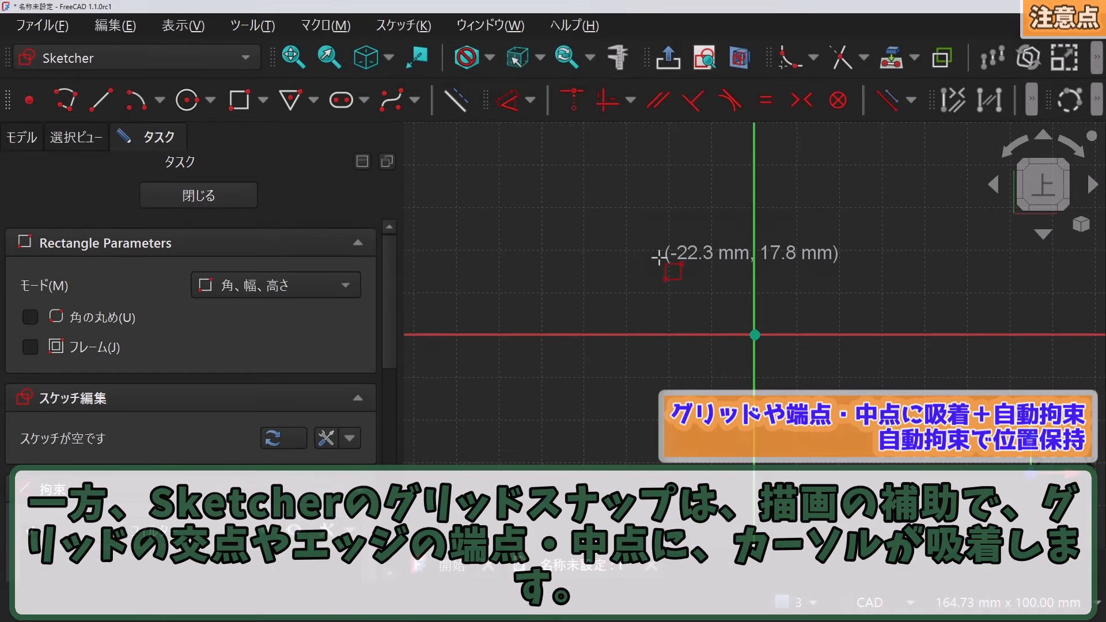
left_click(582, 206)
left_click(668, 461)
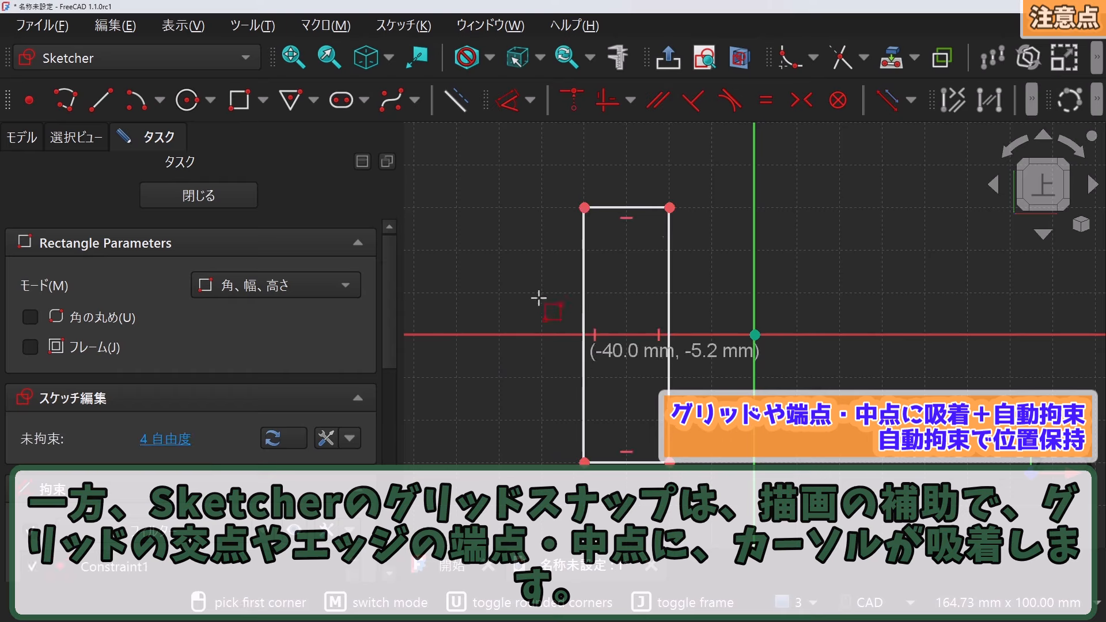
left_click(187, 99)
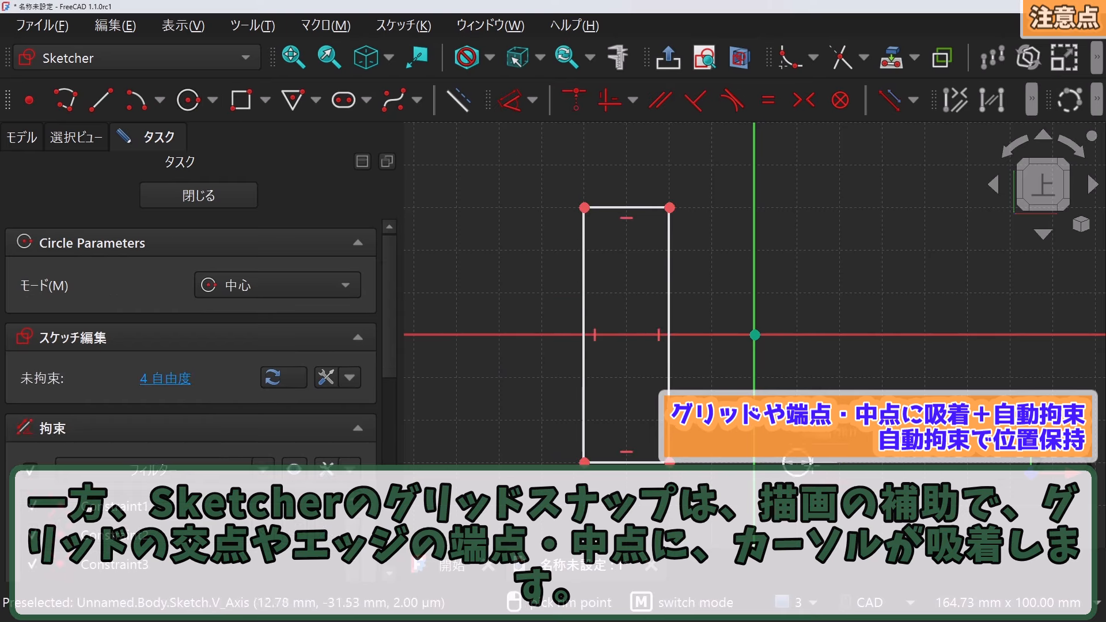
left_click(840, 462)
Step: Draw an equilateral triangle centred about (10, 20) mm and move its upper-left vertex onto the rectangle's lower-left corner
left_click(299, 104)
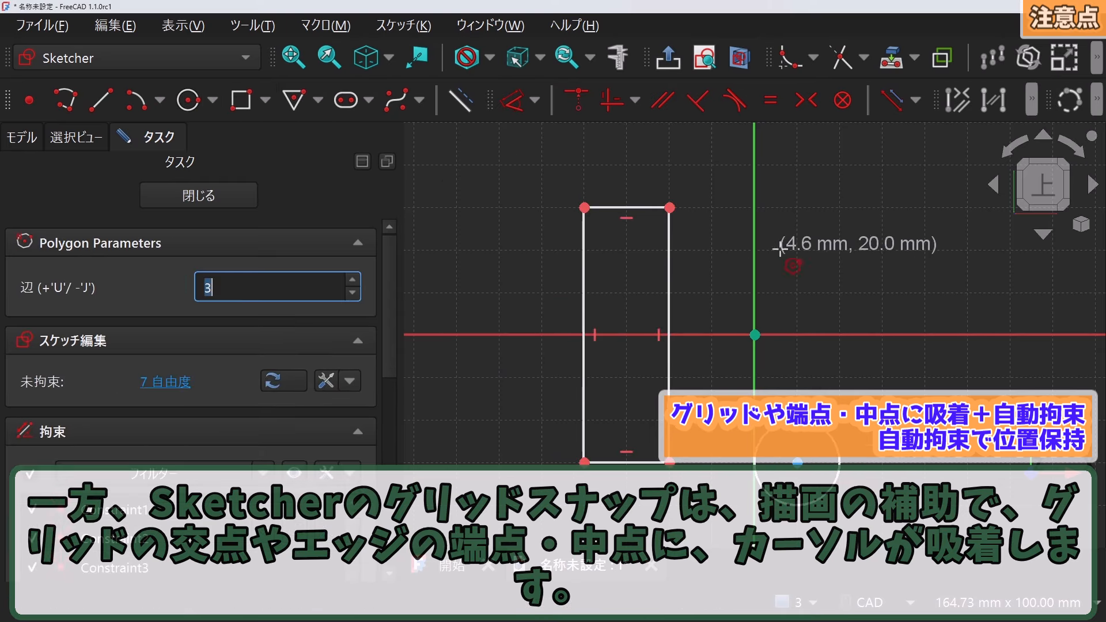
left_click(798, 251)
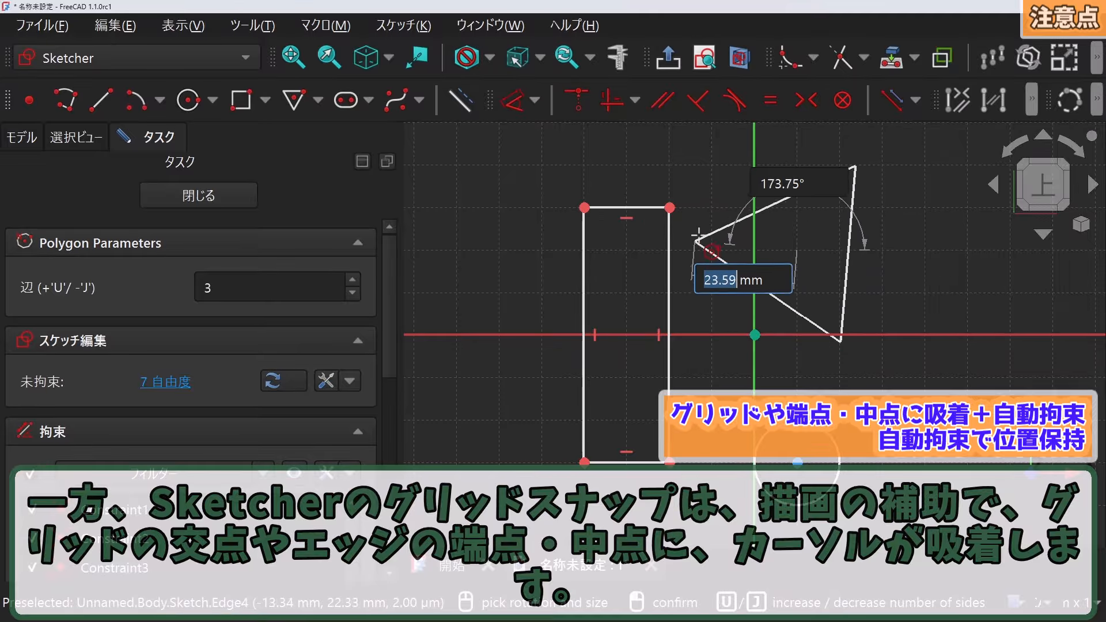
left_click(670, 165)
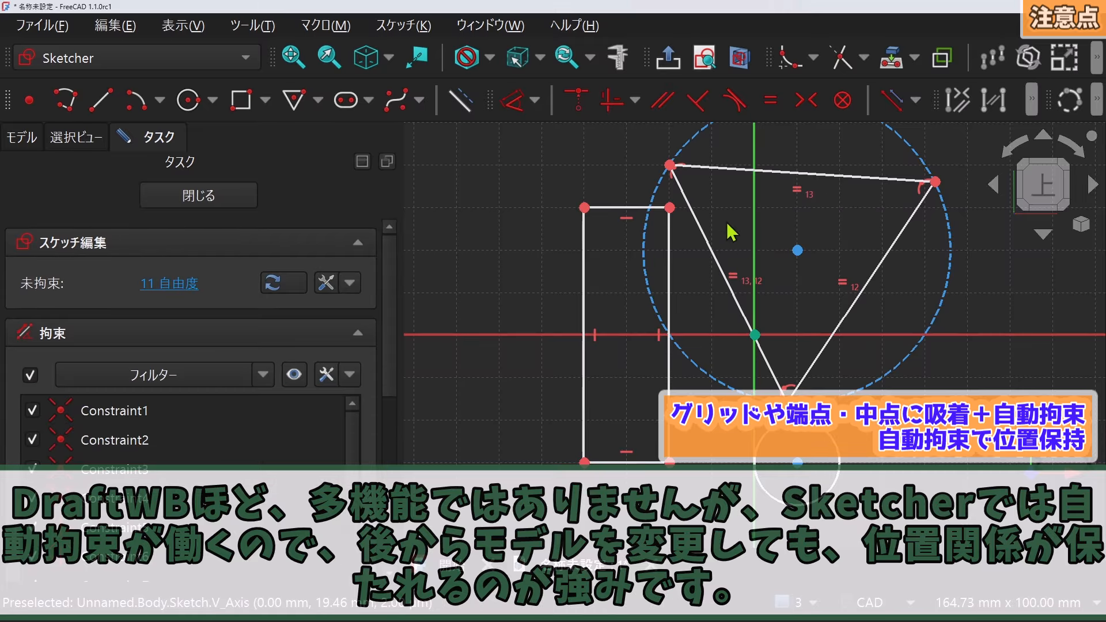
left_click_drag(670, 167, 582, 461)
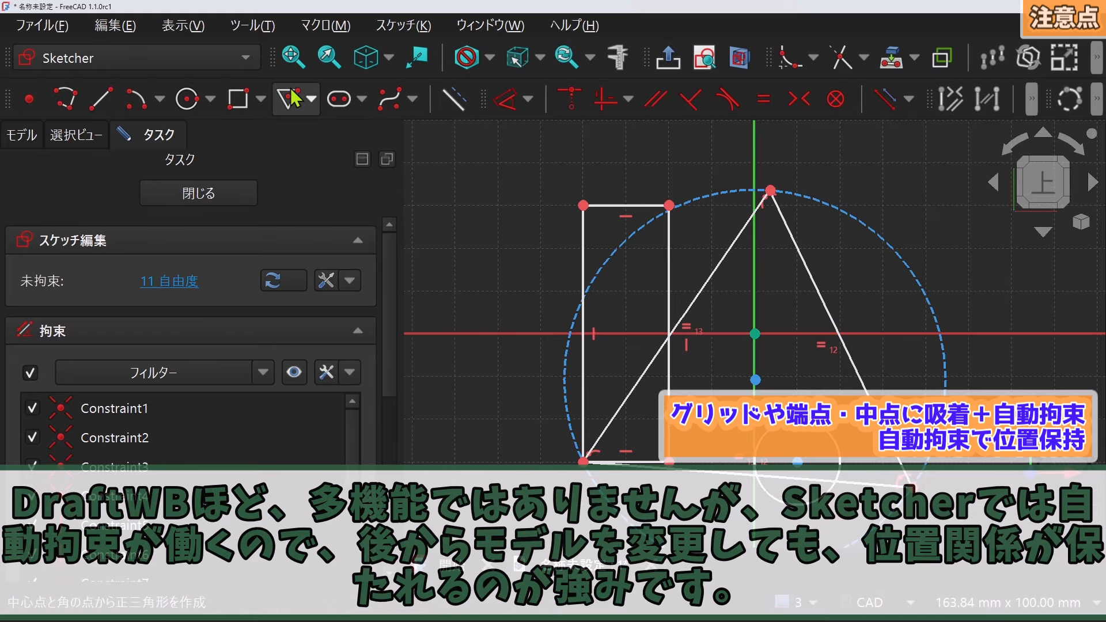
Step: Sketch a rectangle about 20 by 30 mm to the upper left of the tall rectangle, and start the Line tool
left_click(237, 99)
left_click(456, 165)
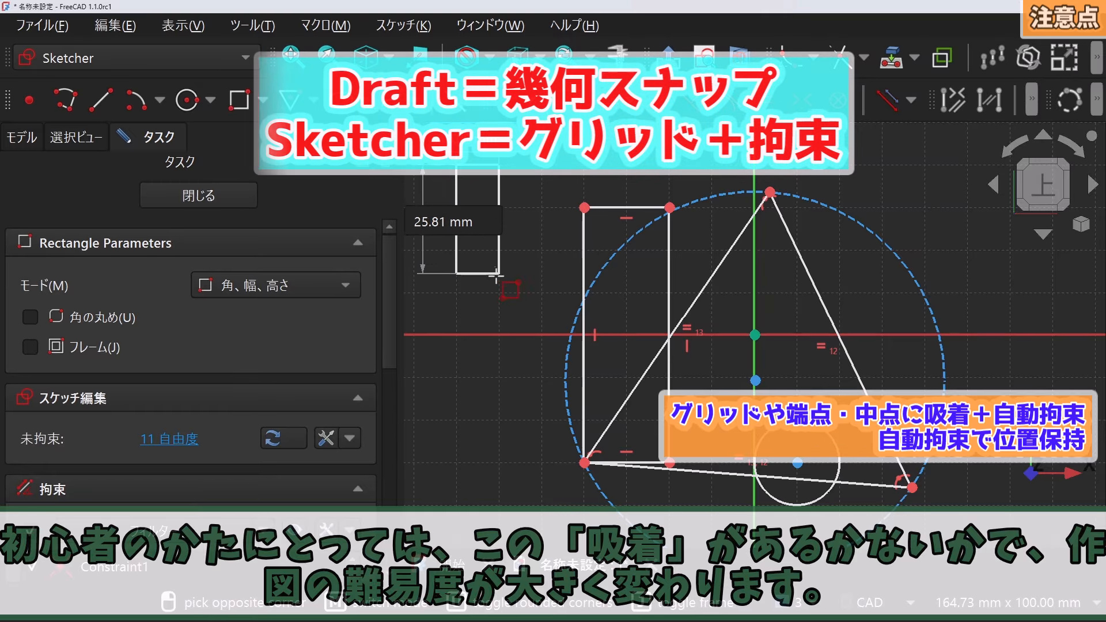
left_click(541, 292)
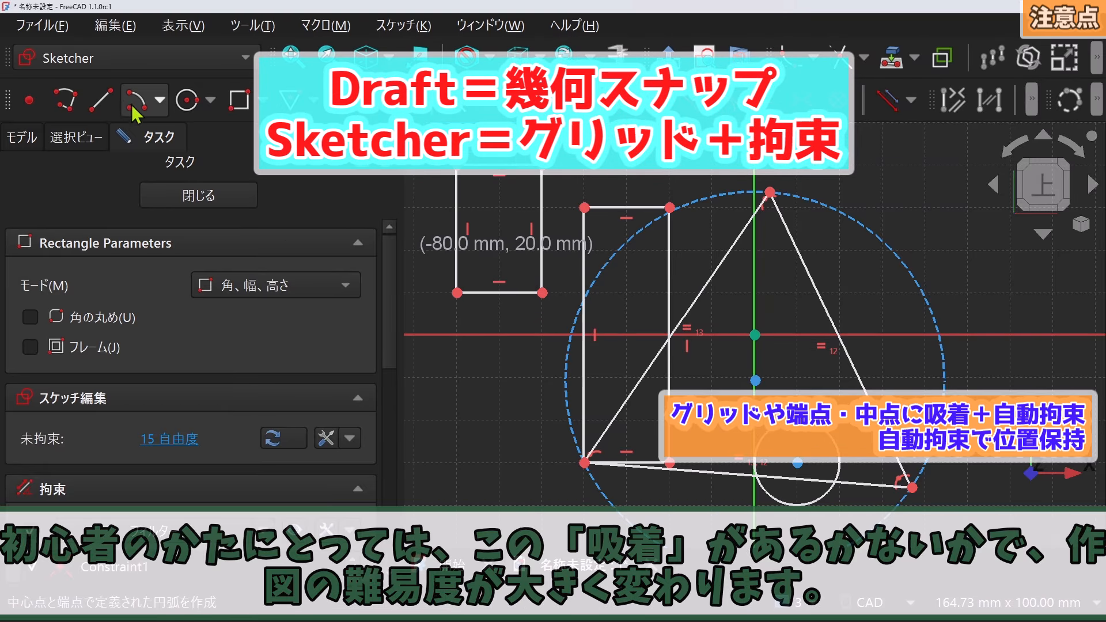
left_click(104, 100)
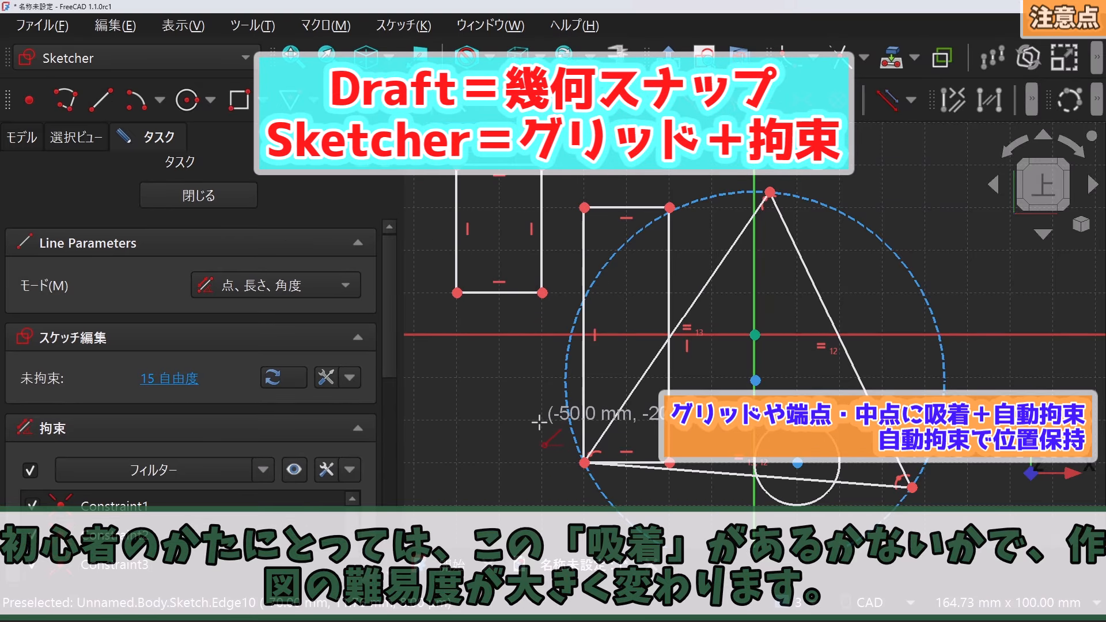
left_click(584, 207)
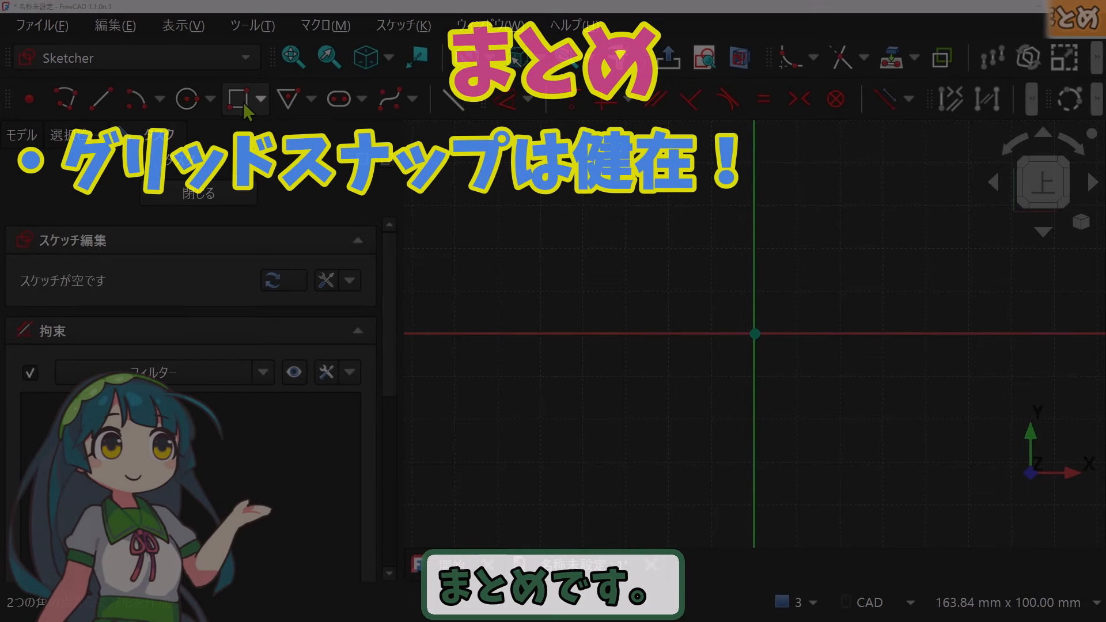
Step: In the empty sketch, draw a 20 by 60 mm rectangle left of the vertical axis and a 10 mm radius circle centred at (10, -30) mm
left_click(245, 105)
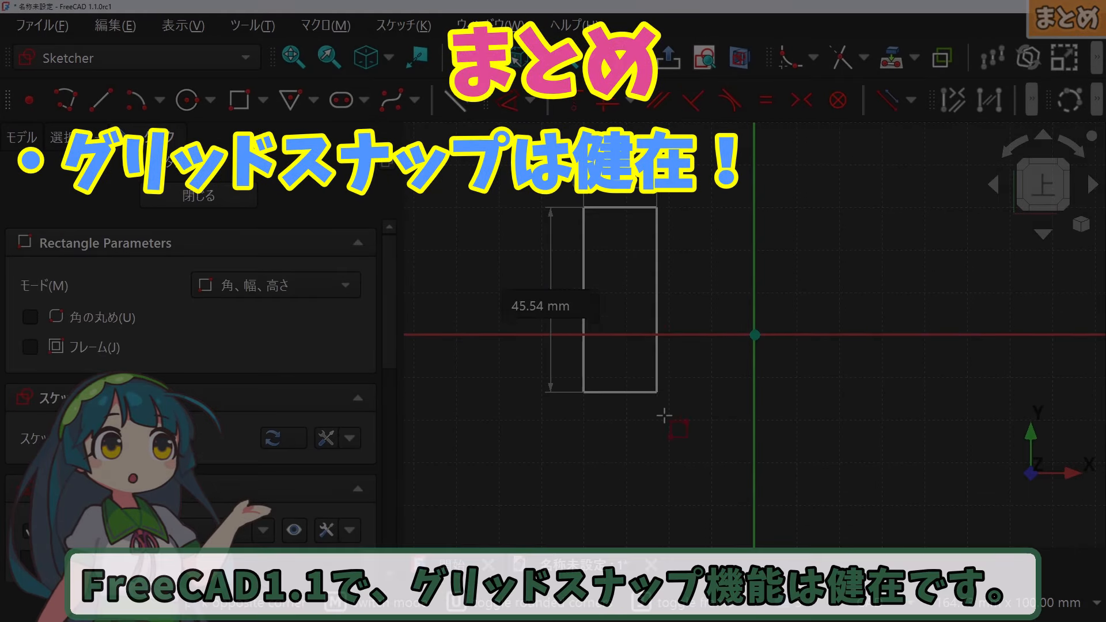
left_click(190, 103)
left_click(796, 463)
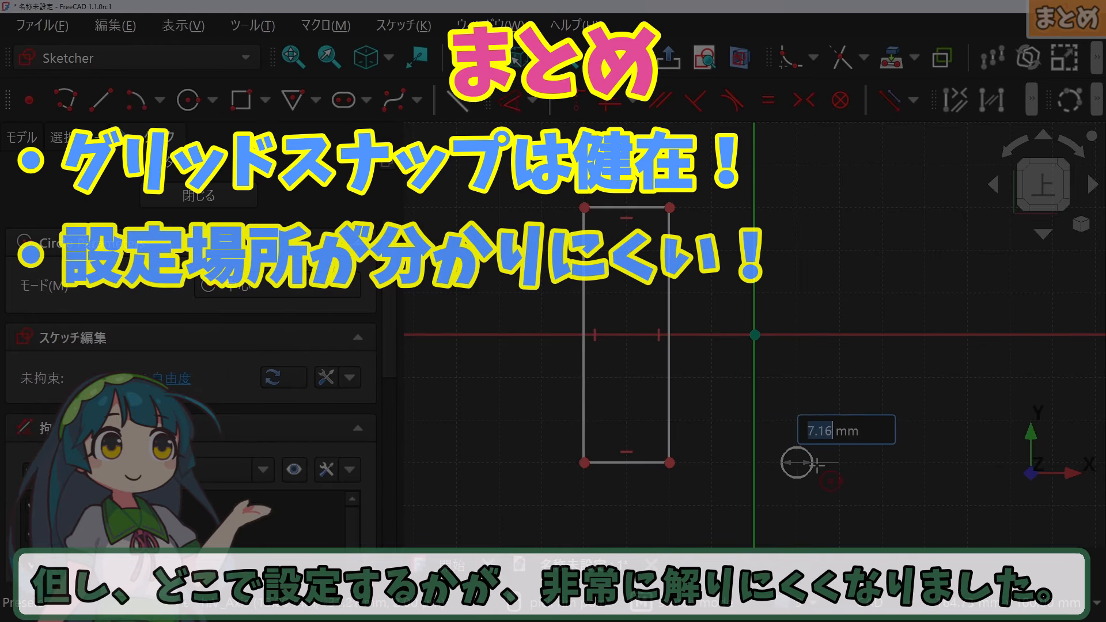
key("Escape")
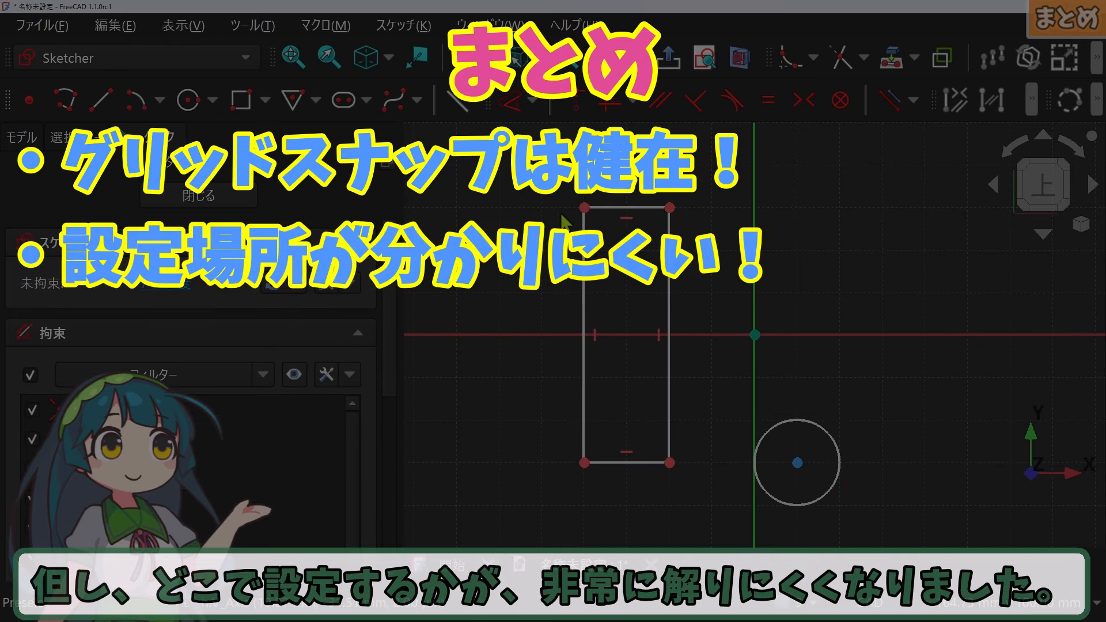
Step: Draw a three-sided polygon centred at (10, 20) mm and move its upper-left vertex onto the rectangle's lower-left corner
left_click(294, 101)
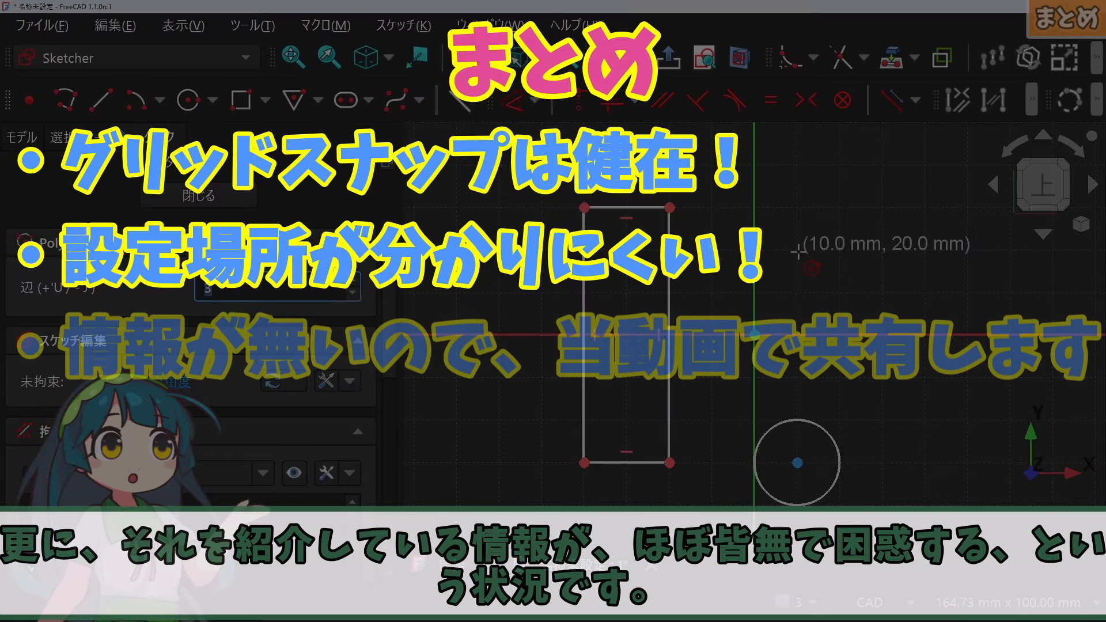
left_click(794, 249)
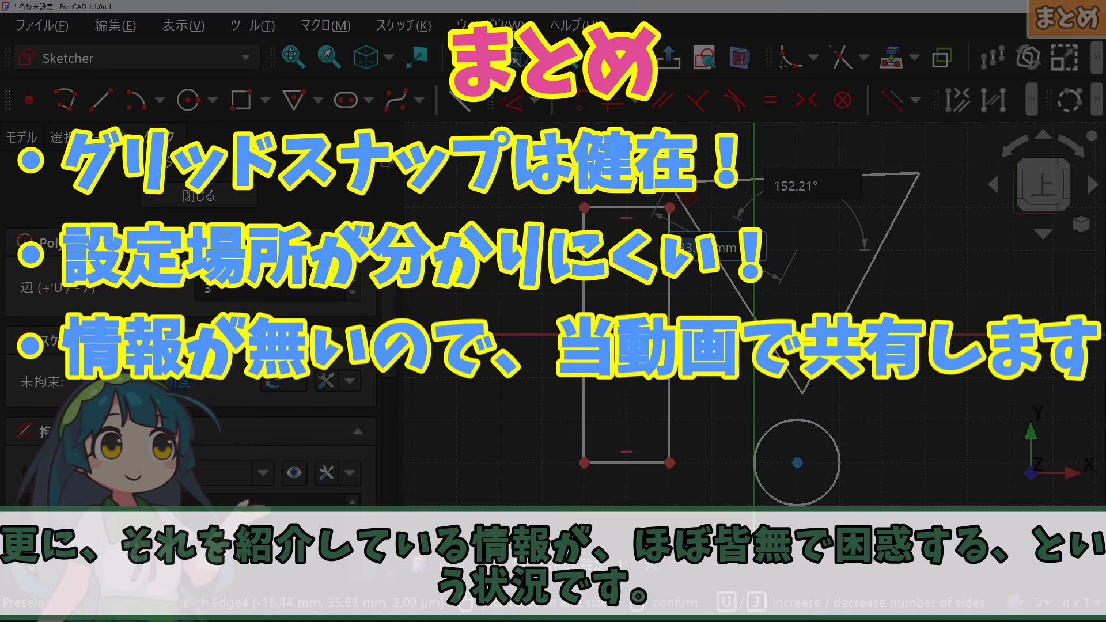
left_click(934, 181)
key("Escape")
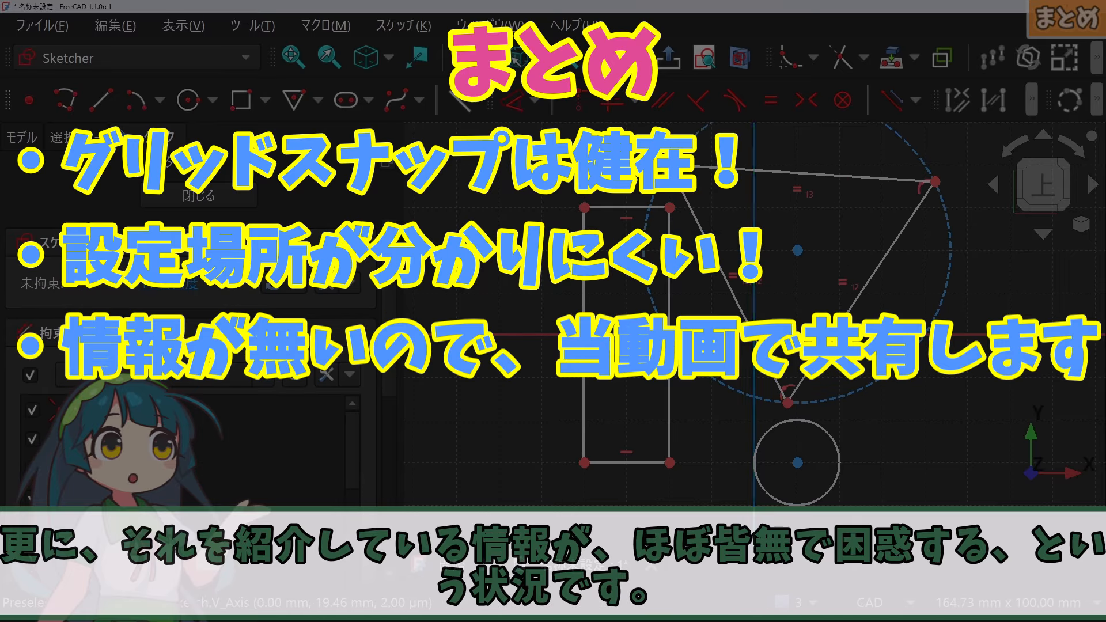
left_click_drag(668, 165, 583, 462)
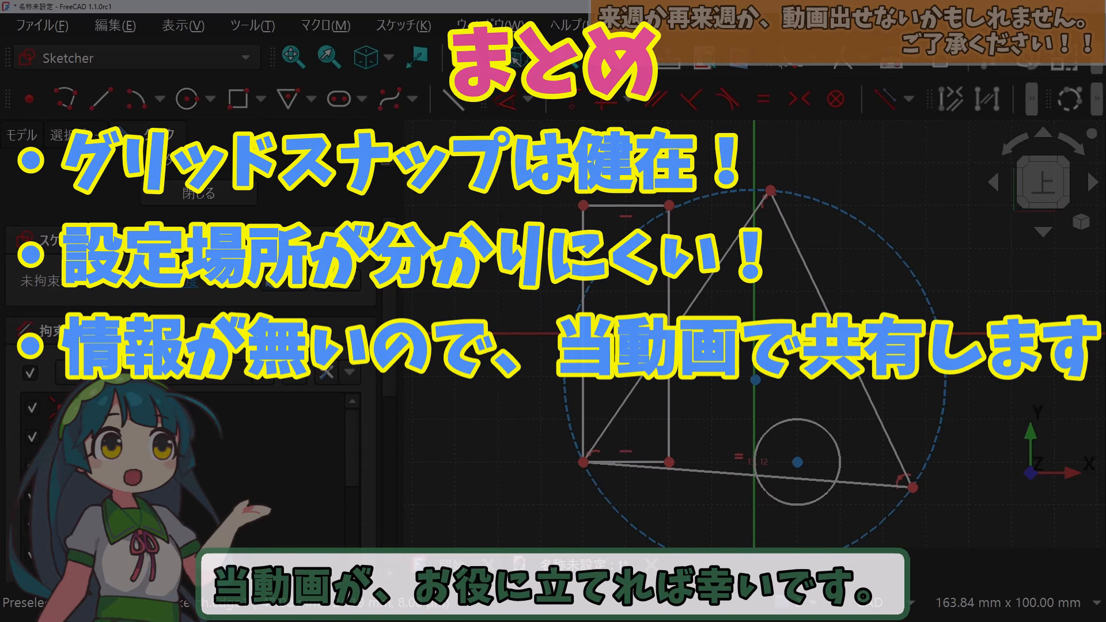
Step: Add a 20 by 30 mm rectangle to the upper left of the existing rectangle and activate the Line tool
left_click(238, 99)
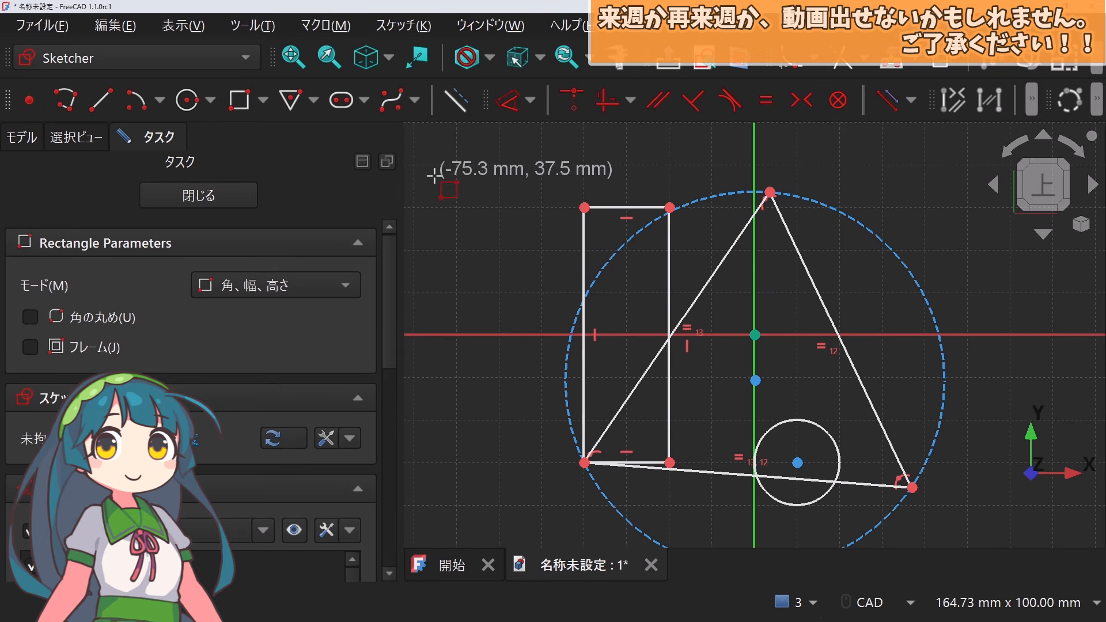
left_click(459, 169)
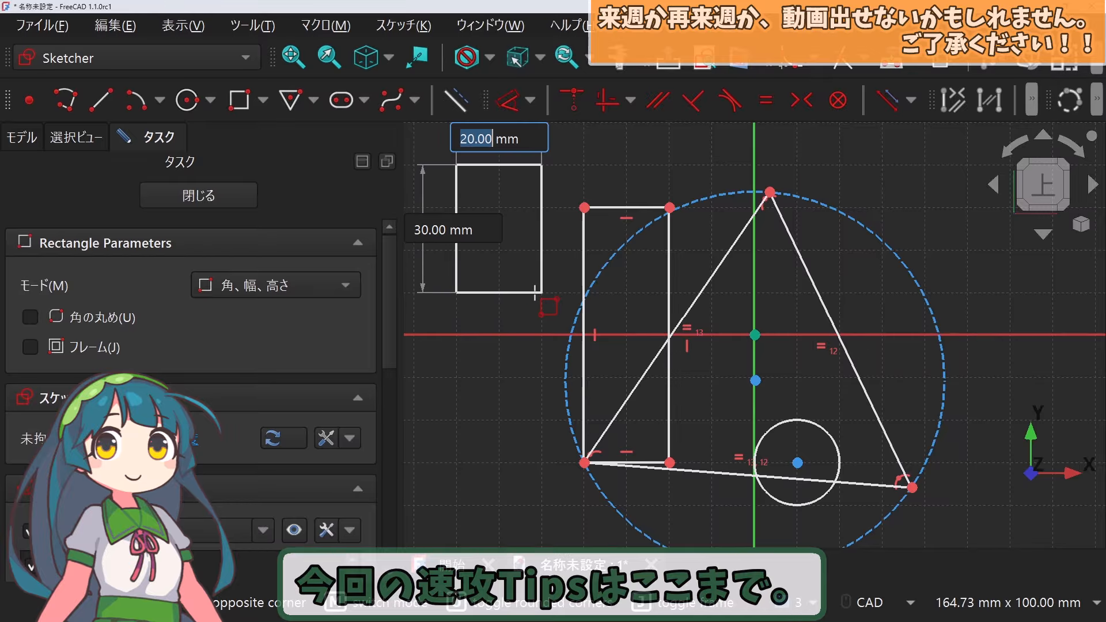
key("Return")
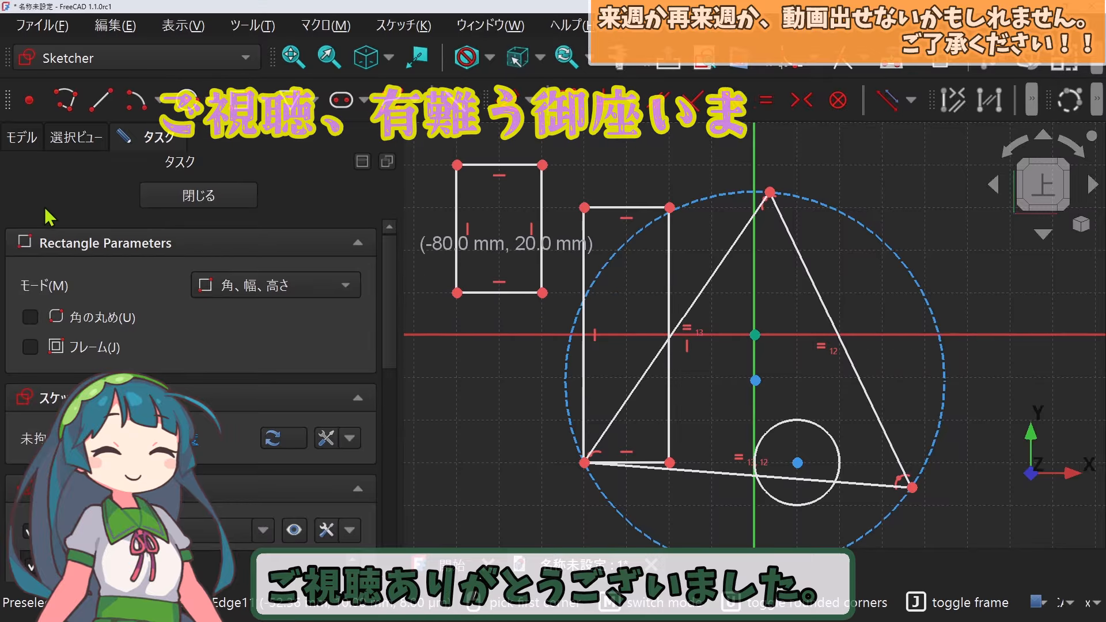
left_click(103, 102)
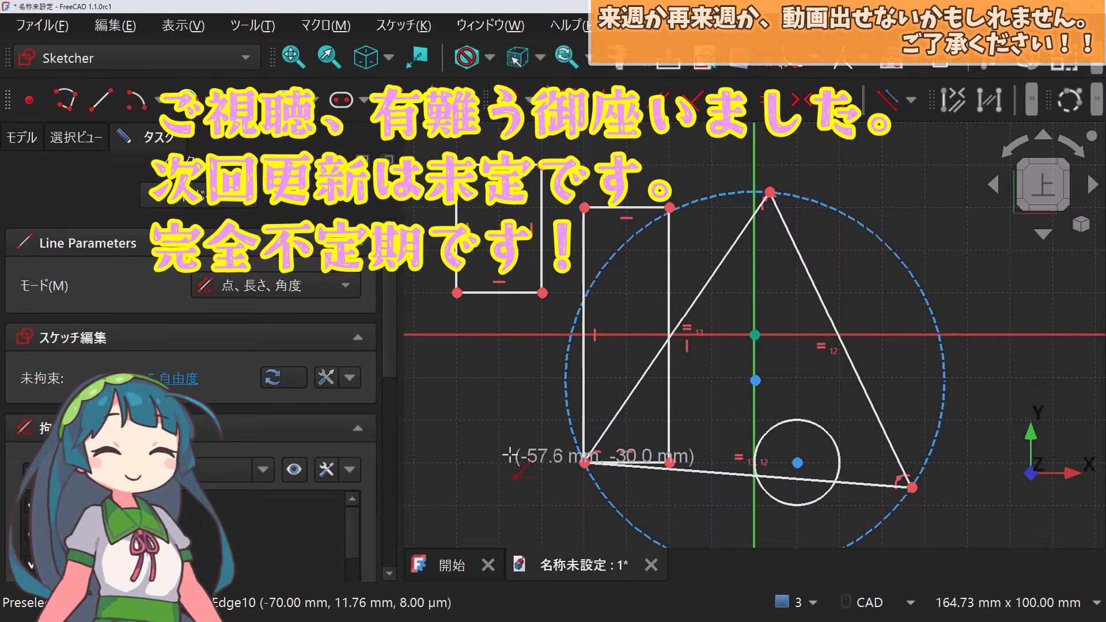